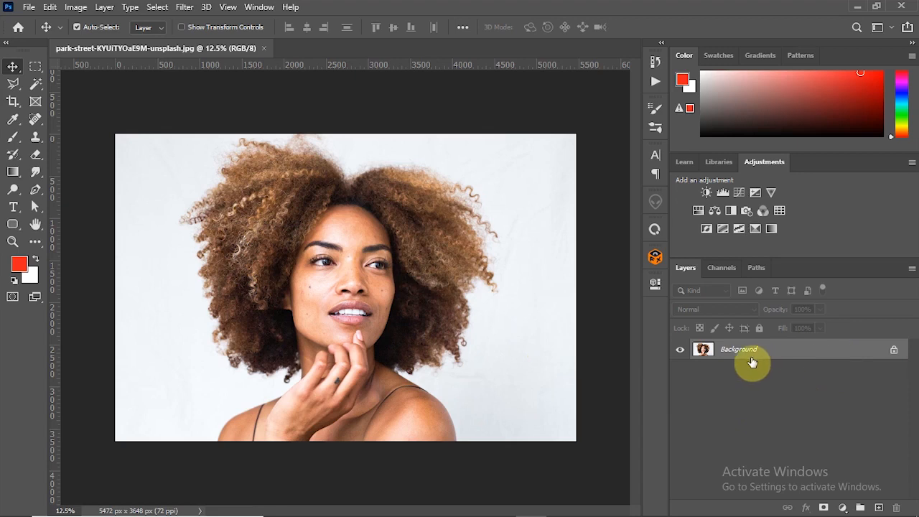
Duplicate the Background layer and unlock the original to make it a regular layer.
key("ctrl")
key("ctrl+j")
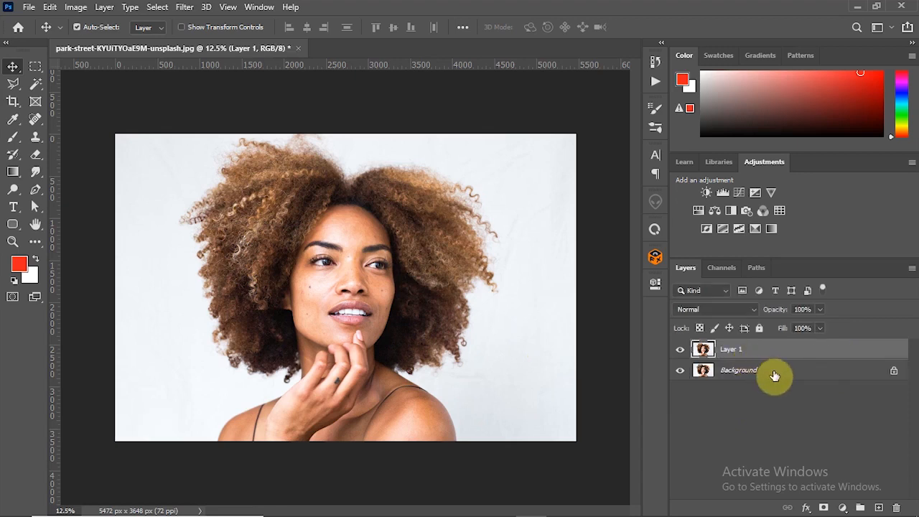
left_click(774, 374)
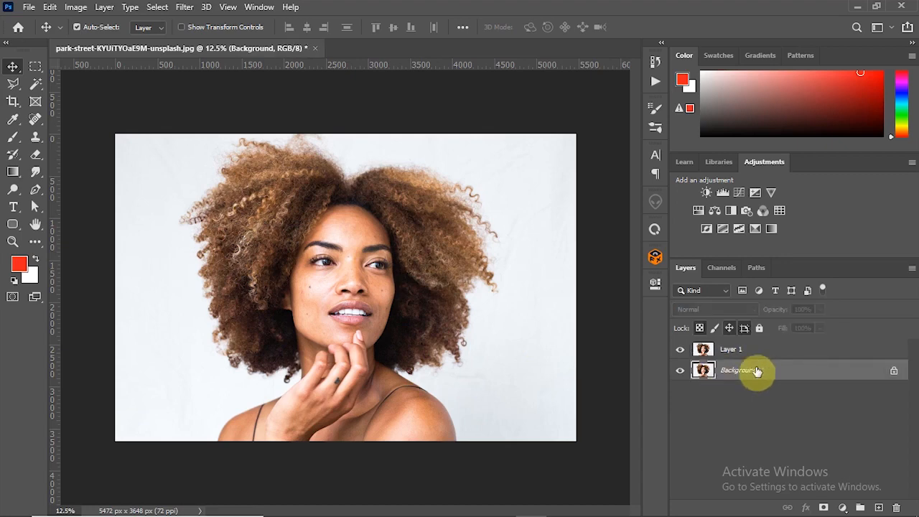
left_click(895, 372)
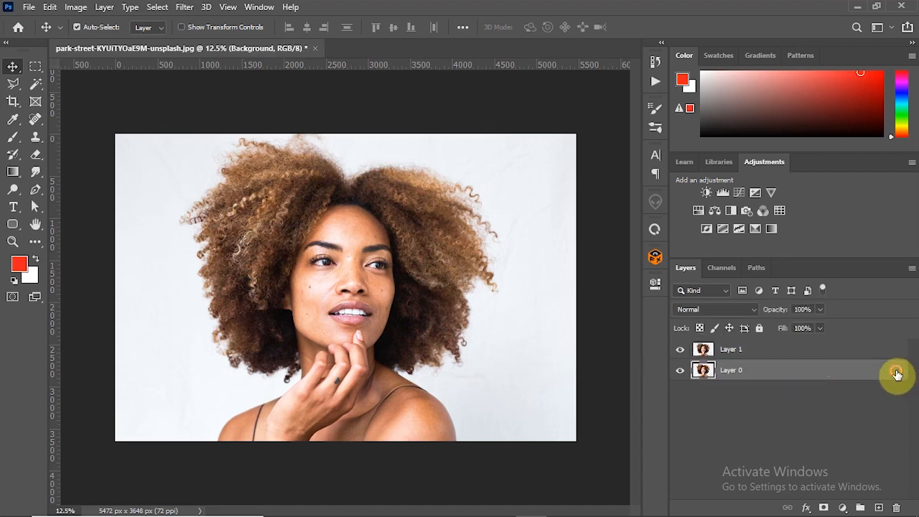
Rename the lower, unlocked layer as Backup and lock it completely.
double_click(806, 370)
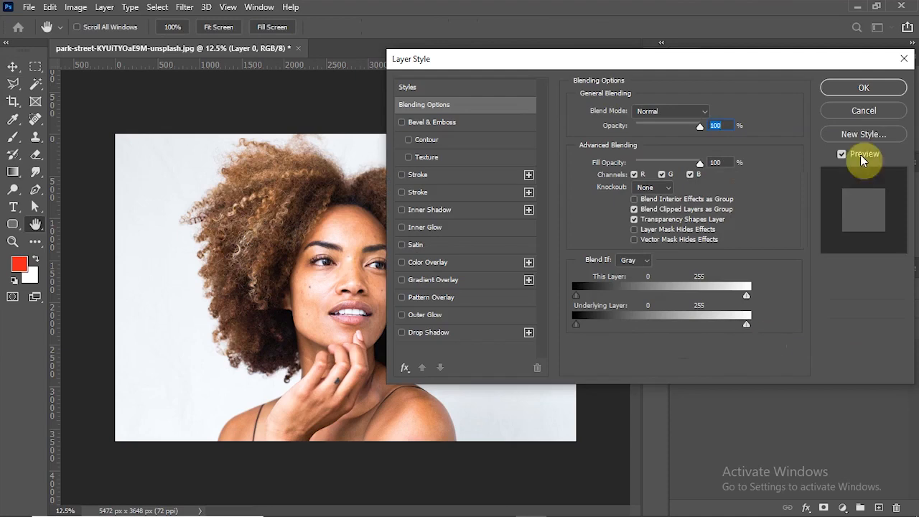
left_click(857, 111)
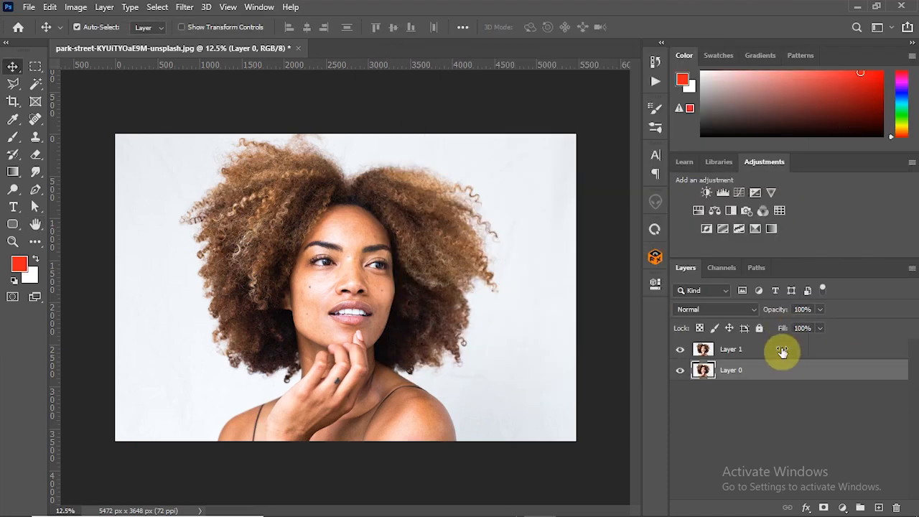
double_click(733, 369)
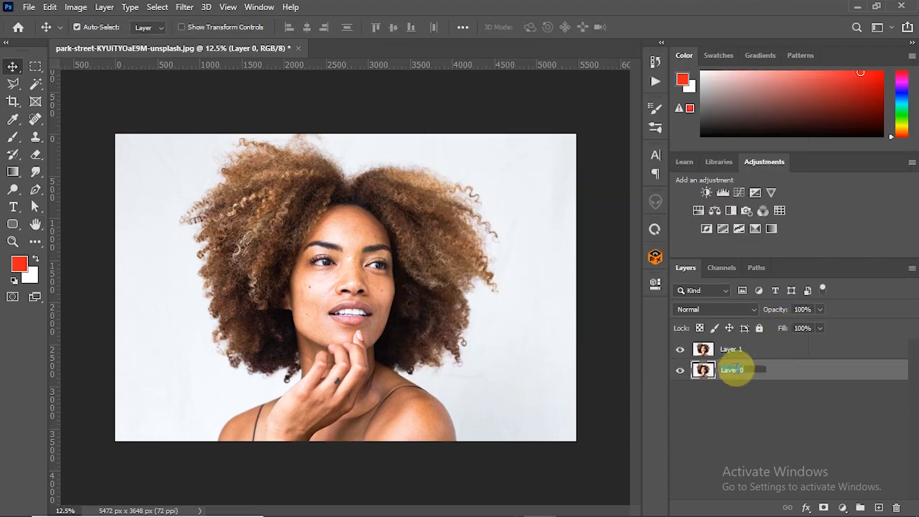
type("Backup")
key("Return")
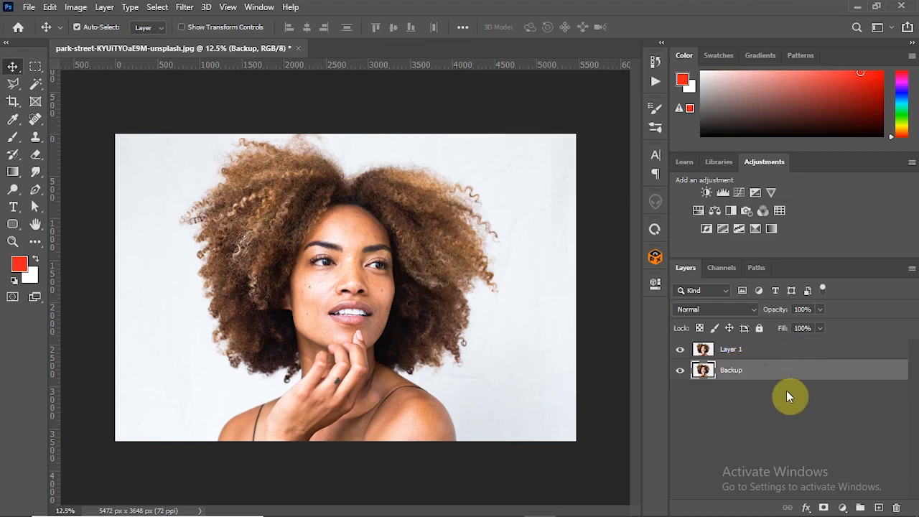
left_click(760, 328)
Set the Background Eraser to sample once for Layer 1, and pick the brown at the hair's right edge as the foreground color.
left_click(734, 354)
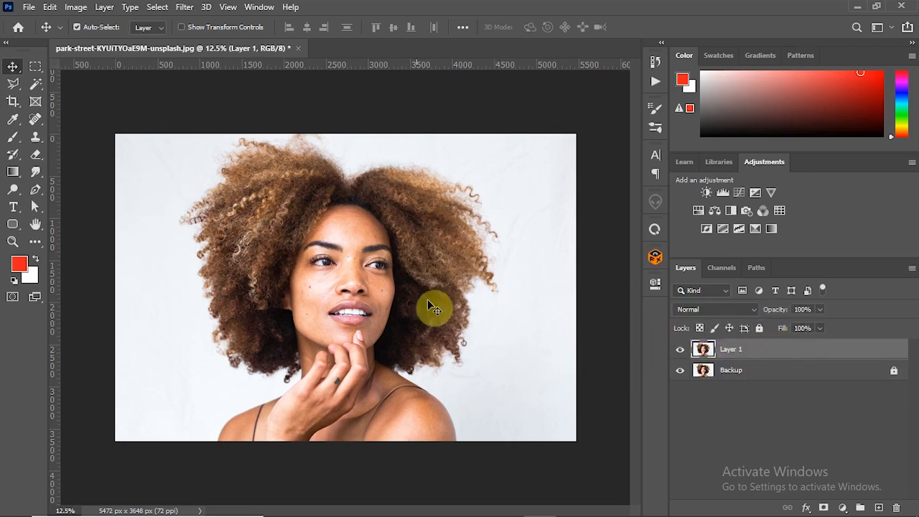
left_click(38, 160)
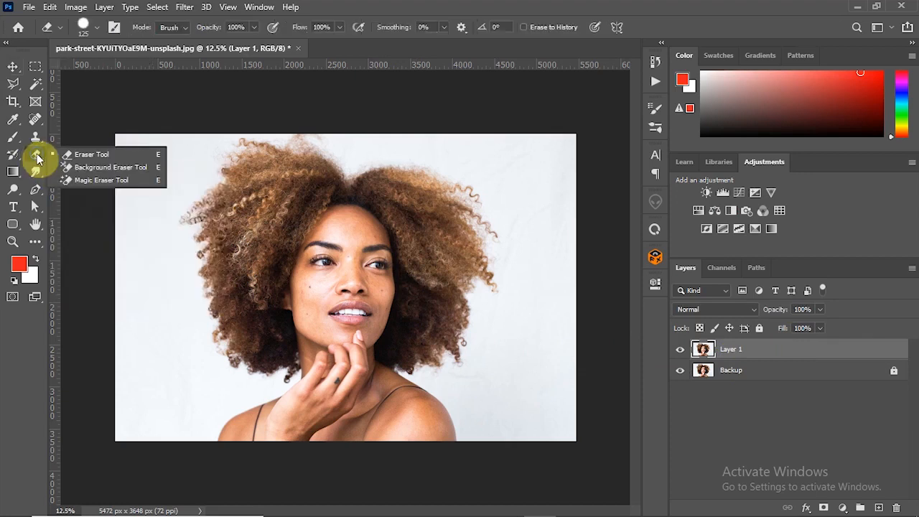
left_click(76, 174)
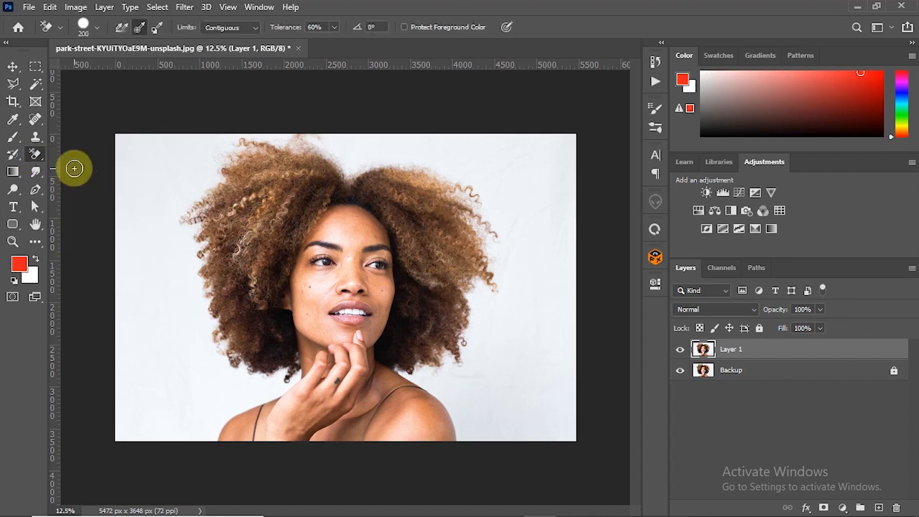
left_click(138, 29)
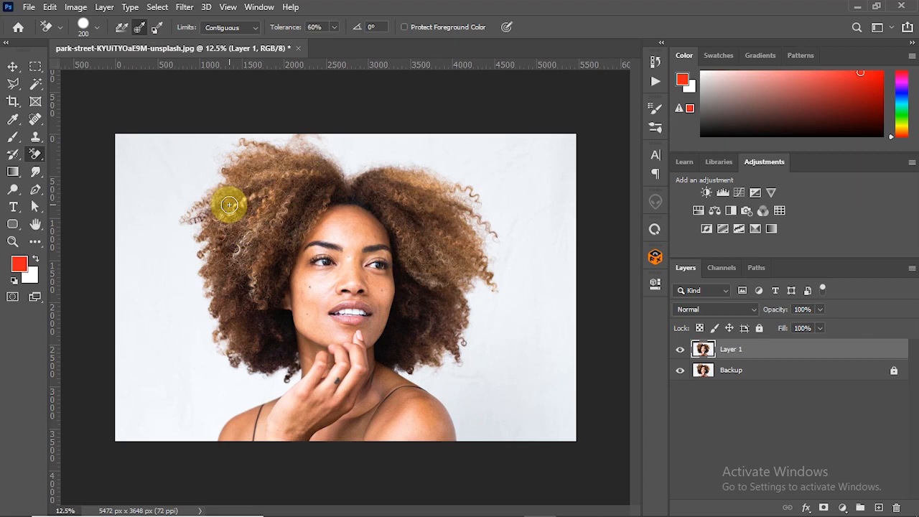
left_click(14, 122)
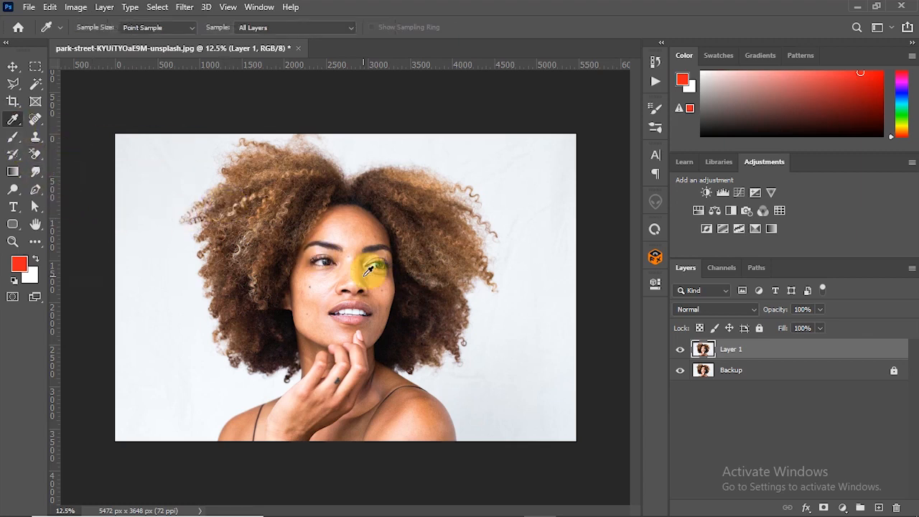
left_click(495, 274)
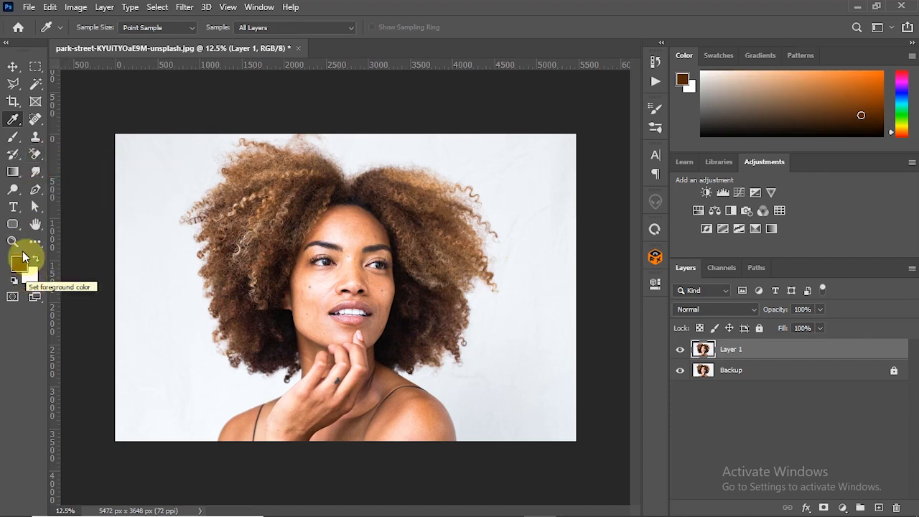
Hide the Backup layer and erase the light background above and beside the upper hair on Layer 1 with the Background Eraser.
left_click(35, 154)
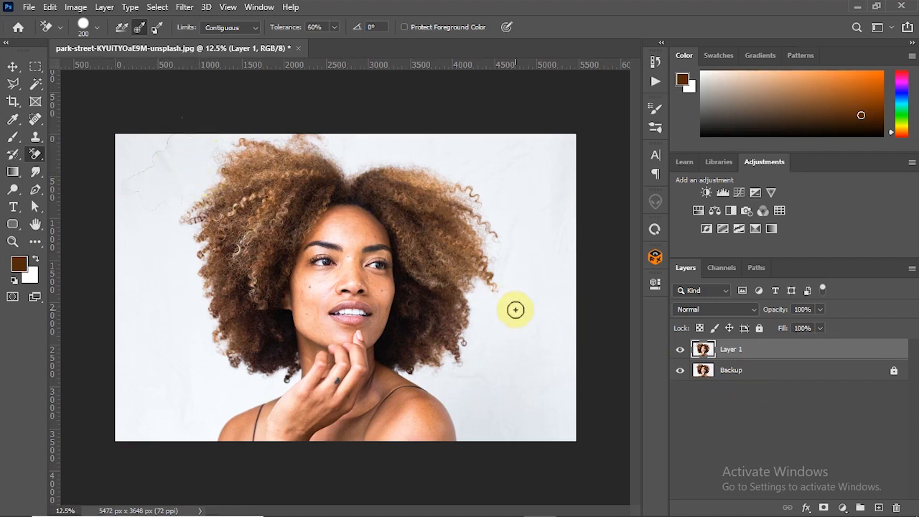
left_click(680, 370)
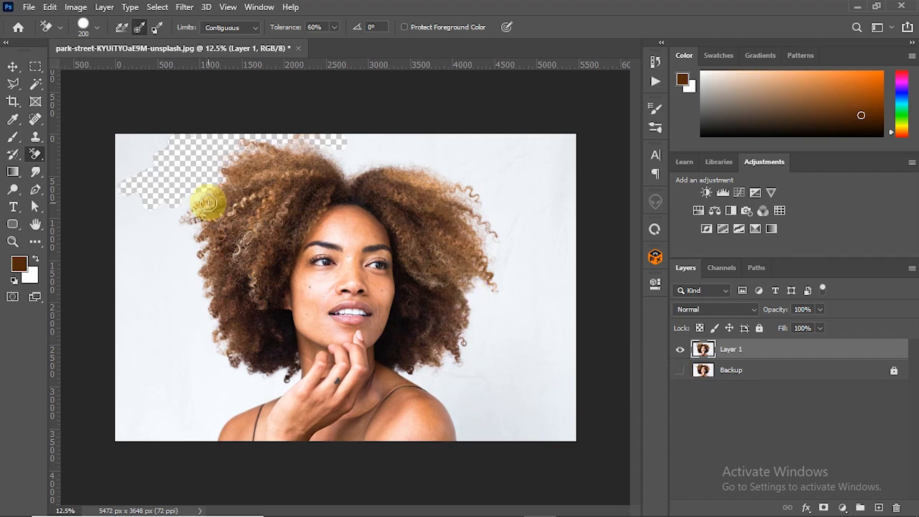
mouse_move(146, 158)
left_mouse_down()
mouse_move(205, 134)
mouse_move(110, 196)
mouse_move(228, 182)
mouse_move(154, 227)
mouse_move(237, 188)
mouse_move(157, 253)
mouse_move(231, 209)
mouse_move(173, 246)
mouse_move(226, 191)
left_mouse_up()
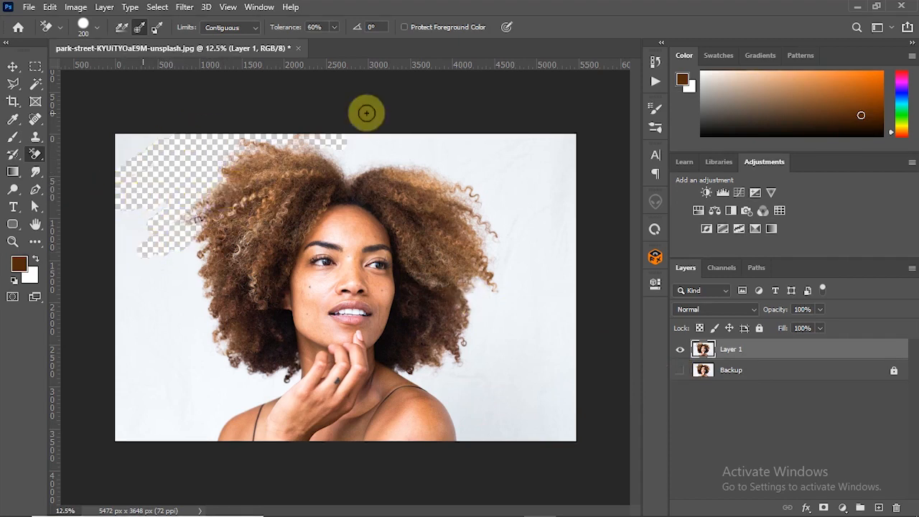
mouse_move(366, 113)
left_mouse_down()
mouse_move(361, 147)
mouse_move(345, 160)
mouse_move(308, 142)
mouse_move(345, 165)
mouse_move(243, 136)
mouse_move(395, 127)
mouse_move(211, 140)
mouse_move(372, 130)
mouse_move(390, 137)
mouse_move(365, 145)
mouse_move(391, 137)
mouse_move(341, 136)
mouse_move(430, 159)
mouse_move(346, 191)
mouse_move(406, 146)
mouse_move(330, 163)
mouse_move(404, 155)
mouse_move(329, 170)
mouse_move(402, 173)
mouse_move(431, 158)
mouse_move(443, 134)
mouse_move(476, 166)
mouse_move(412, 150)
mouse_move(481, 135)
mouse_move(442, 142)
mouse_move(480, 154)
mouse_move(436, 152)
mouse_move(486, 176)
mouse_move(427, 173)
mouse_move(483, 202)
mouse_move(437, 186)
mouse_move(475, 213)
mouse_move(450, 195)
mouse_move(467, 207)
mouse_move(493, 177)
left_mouse_up()
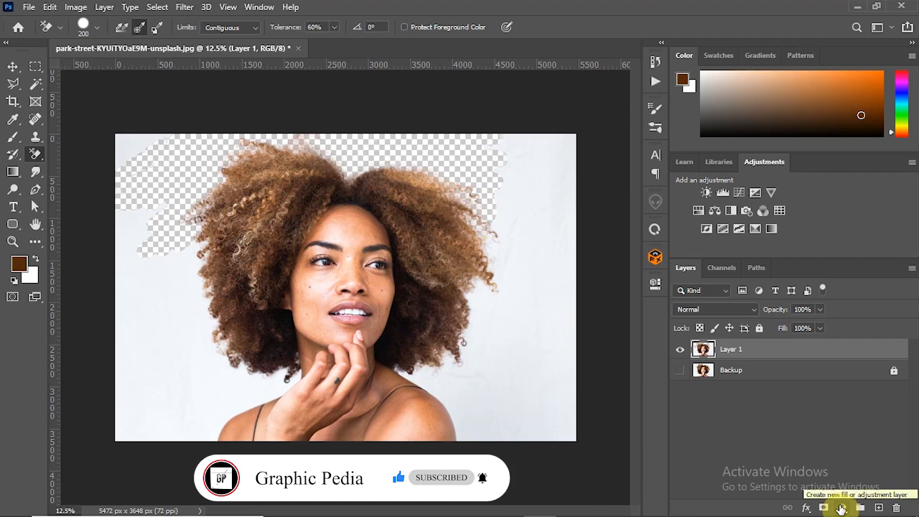
Add a Solid Color fill layer in orange ff9d03 and place it directly below Layer 1.
left_click(843, 508)
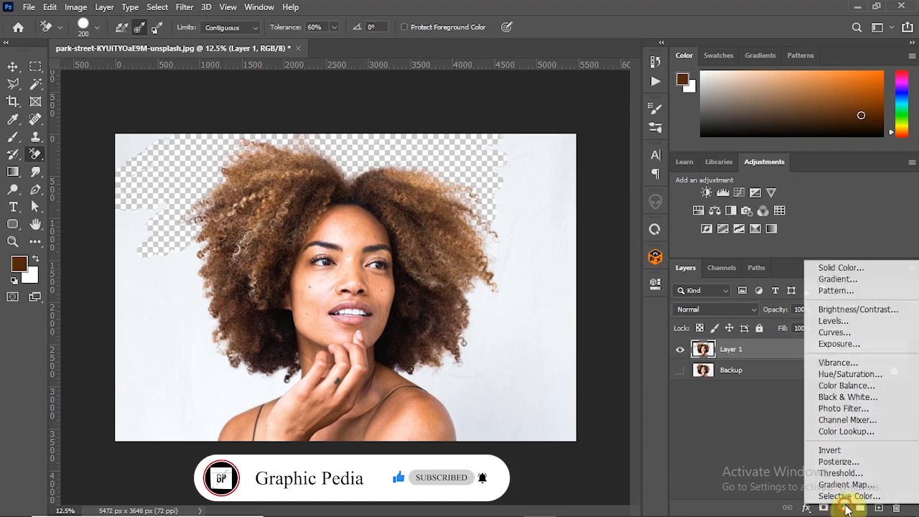
left_click(842, 272)
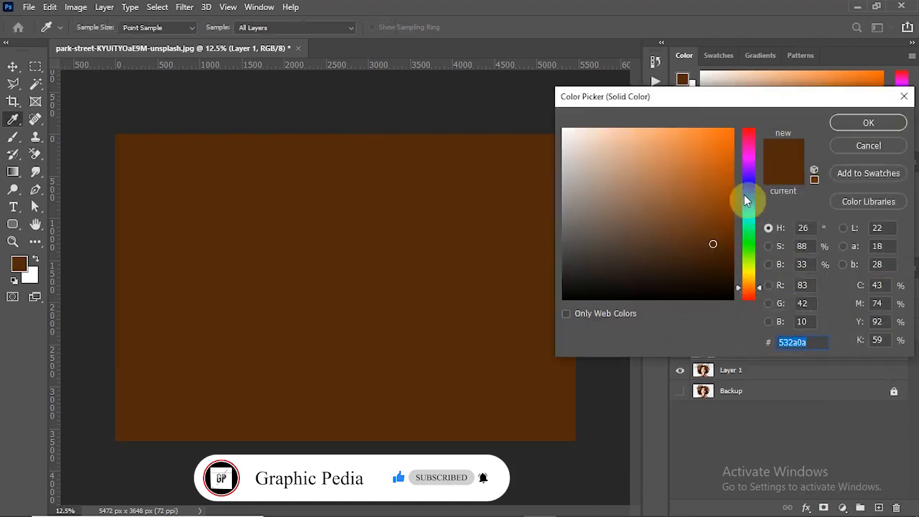
mouse_move(729, 186)
left_mouse_down()
mouse_move(723, 127)
mouse_move(732, 129)
left_mouse_up()
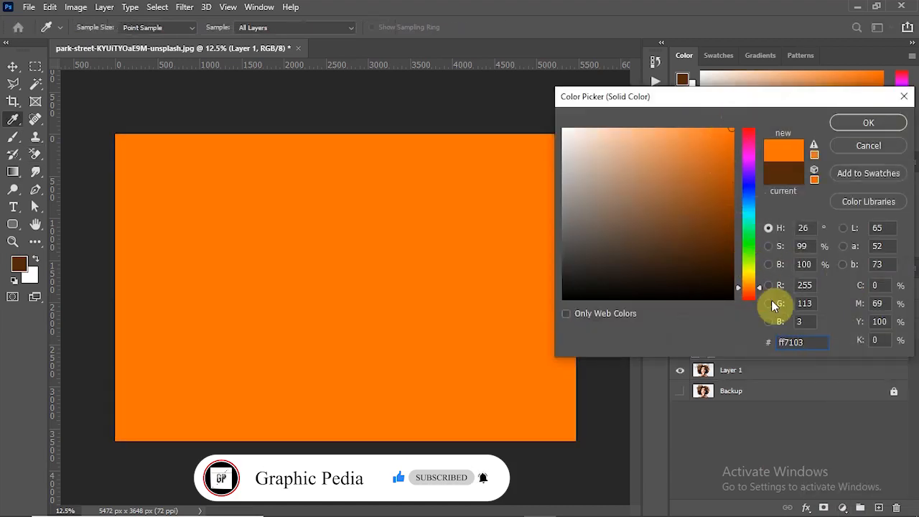
left_click_drag(761, 289, 761, 282)
left_click(862, 125)
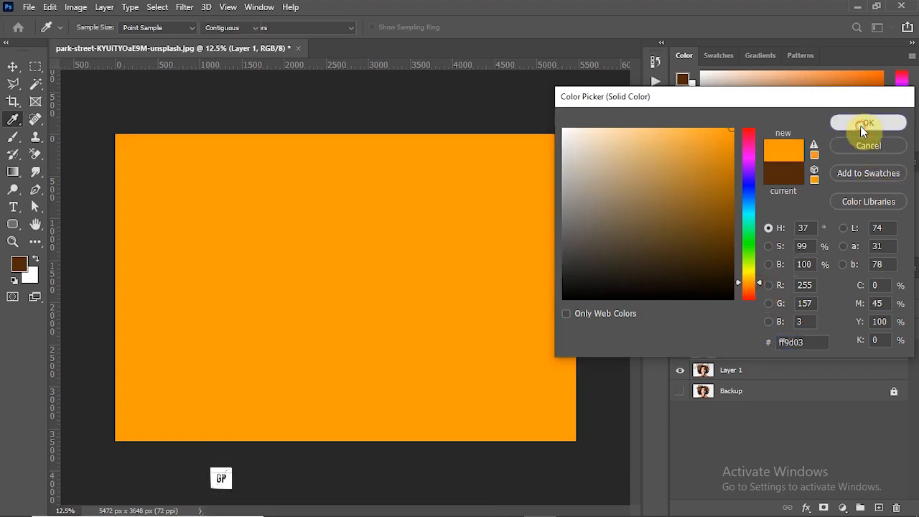
left_click_drag(769, 359, 764, 380)
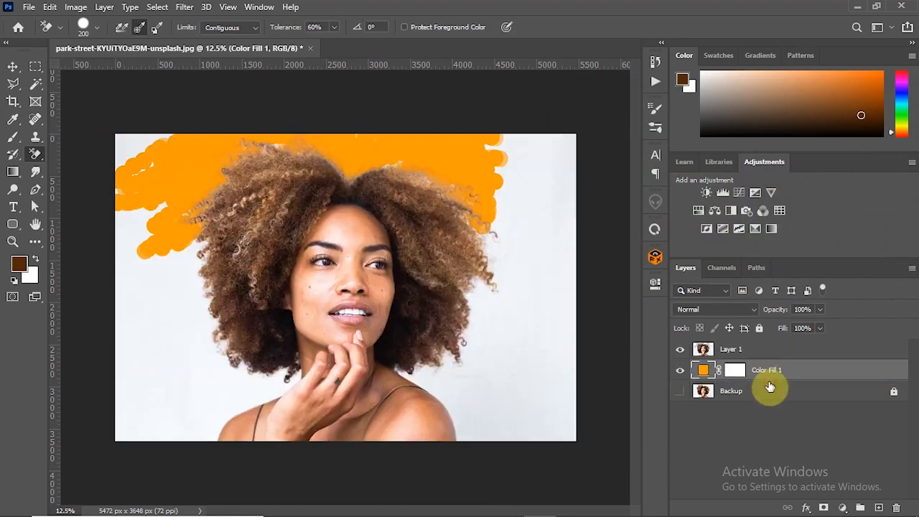
Erase the light background all around the hair and shoulders on Layer 1 with the Background Eraser.
left_click(717, 350)
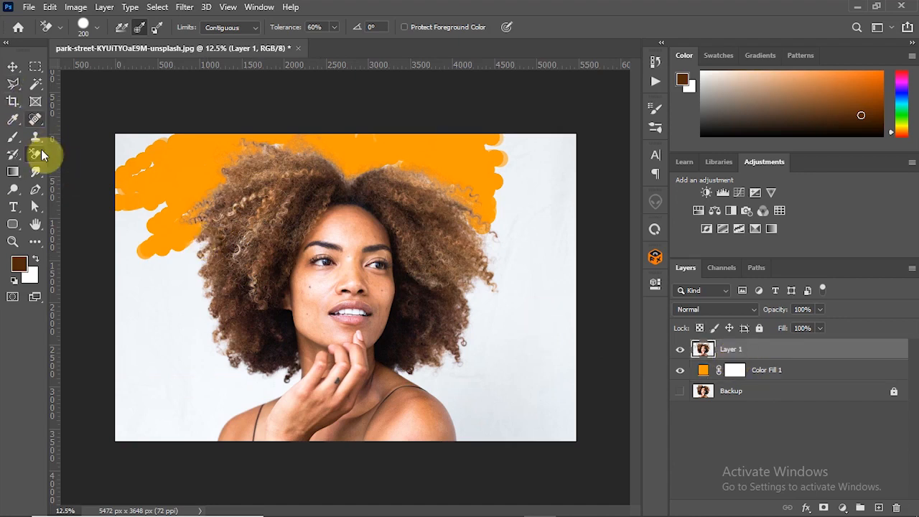
mouse_move(142, 163)
left_mouse_down()
mouse_move(164, 196)
mouse_move(146, 204)
mouse_move(203, 220)
mouse_move(176, 225)
mouse_move(208, 194)
mouse_move(164, 256)
mouse_move(160, 235)
mouse_move(150, 281)
mouse_move(215, 204)
mouse_move(160, 238)
mouse_move(177, 212)
mouse_move(133, 331)
left_mouse_up()
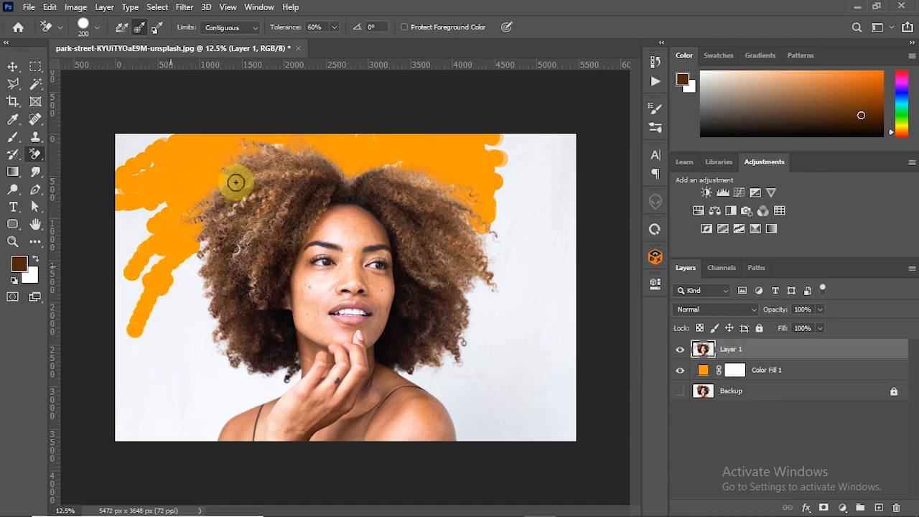
mouse_move(349, 174)
left_mouse_down()
mouse_move(525, 216)
mouse_move(540, 234)
left_mouse_up()
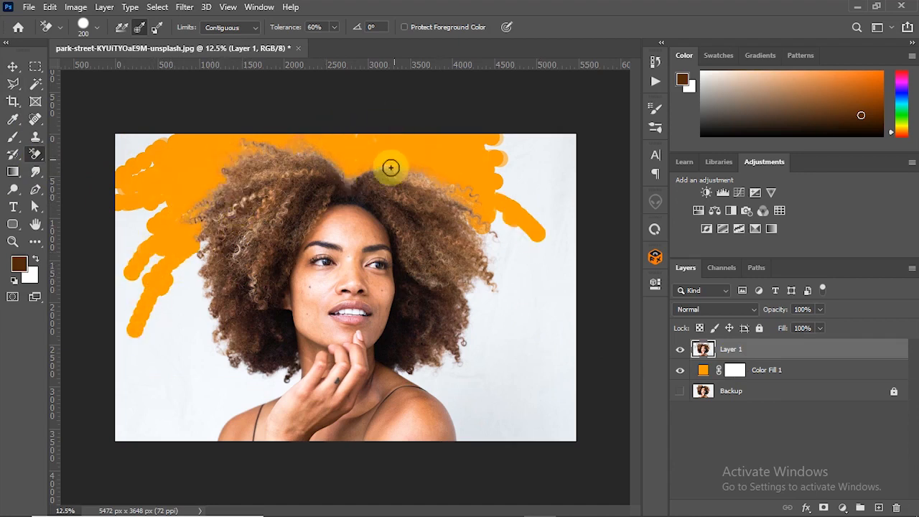
mouse_move(487, 177)
left_mouse_down()
mouse_move(527, 192)
mouse_move(505, 230)
mouse_move(488, 235)
mouse_move(457, 211)
mouse_move(498, 275)
mouse_move(459, 204)
mouse_move(486, 266)
mouse_move(479, 224)
mouse_move(483, 304)
mouse_move(492, 265)
mouse_move(456, 315)
mouse_move(471, 284)
mouse_move(462, 290)
mouse_move(487, 294)
mouse_move(457, 329)
mouse_move(507, 237)
mouse_move(502, 266)
mouse_move(496, 251)
mouse_move(500, 277)
mouse_move(505, 244)
mouse_move(498, 310)
mouse_move(420, 307)
mouse_move(419, 272)
mouse_move(432, 272)
mouse_move(525, 311)
mouse_move(487, 312)
mouse_move(420, 270)
mouse_move(451, 289)
left_mouse_up()
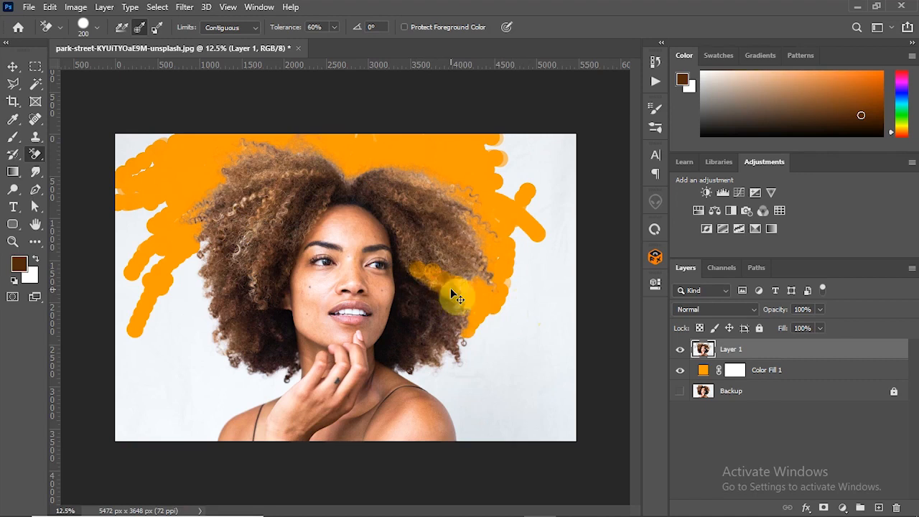
left_click_drag(451, 289, 511, 329)
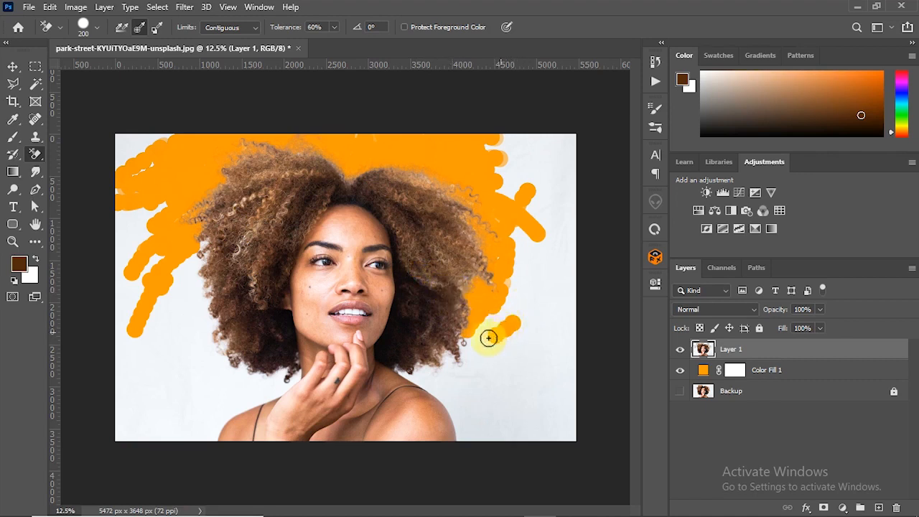
mouse_move(484, 341)
left_mouse_down()
mouse_move(459, 388)
mouse_move(443, 341)
mouse_move(467, 364)
mouse_move(491, 366)
mouse_move(435, 371)
mouse_move(464, 360)
mouse_move(427, 367)
mouse_move(439, 374)
mouse_move(397, 369)
mouse_move(444, 366)
mouse_move(395, 371)
mouse_move(455, 405)
mouse_move(428, 384)
mouse_move(466, 436)
mouse_move(442, 375)
mouse_move(453, 386)
mouse_move(460, 353)
mouse_move(456, 380)
mouse_move(464, 385)
mouse_move(512, 282)
mouse_move(514, 254)
mouse_move(465, 363)
mouse_move(515, 238)
mouse_move(485, 270)
mouse_move(467, 369)
mouse_move(498, 312)
mouse_move(480, 331)
mouse_move(491, 316)
mouse_move(525, 298)
mouse_move(450, 351)
mouse_move(522, 265)
mouse_move(496, 260)
left_mouse_up()
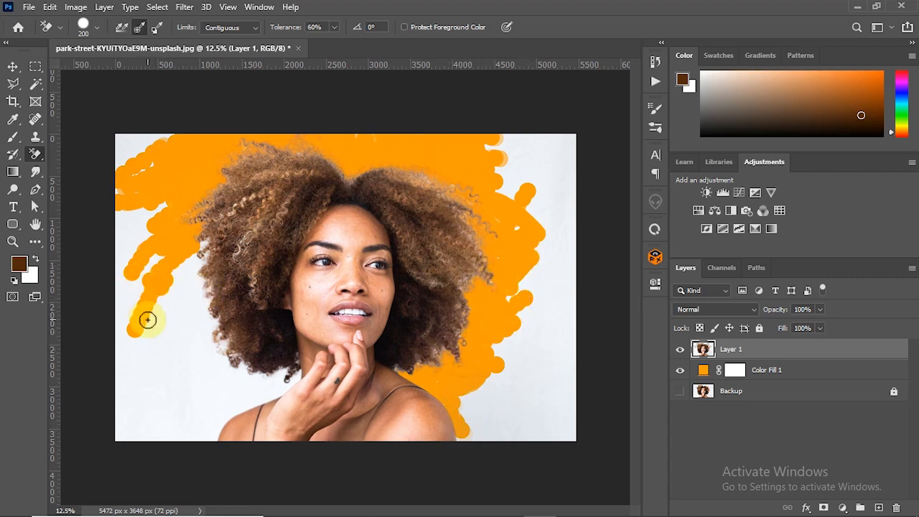
mouse_move(147, 320)
left_mouse_down()
mouse_move(183, 266)
mouse_move(215, 239)
mouse_move(153, 327)
mouse_move(195, 267)
mouse_move(226, 247)
mouse_move(180, 311)
mouse_move(217, 281)
mouse_move(207, 323)
mouse_move(225, 328)
mouse_move(209, 351)
mouse_move(209, 380)
mouse_move(230, 353)
mouse_move(216, 359)
mouse_move(227, 360)
mouse_move(237, 389)
mouse_move(280, 368)
mouse_move(222, 384)
mouse_move(298, 372)
mouse_move(232, 386)
mouse_move(286, 377)
mouse_move(230, 388)
mouse_move(202, 411)
mouse_move(298, 373)
mouse_move(213, 416)
mouse_move(278, 387)
mouse_move(293, 369)
mouse_move(274, 378)
mouse_move(206, 351)
mouse_move(257, 361)
mouse_move(189, 285)
mouse_move(193, 194)
left_mouse_up()
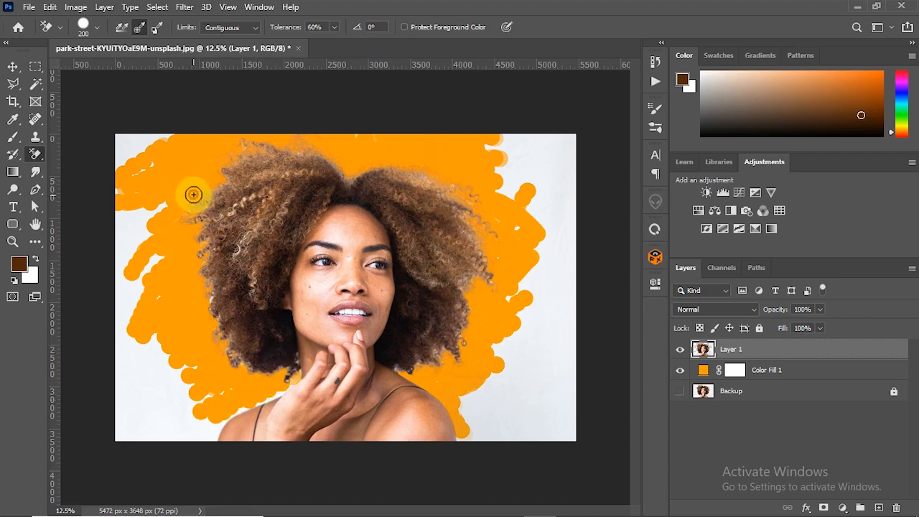
Erase the remaining light background out to the image borders on Layer 1 with the regular Eraser enlarged to 700 px.
right_click(36, 155)
left_click(79, 154)
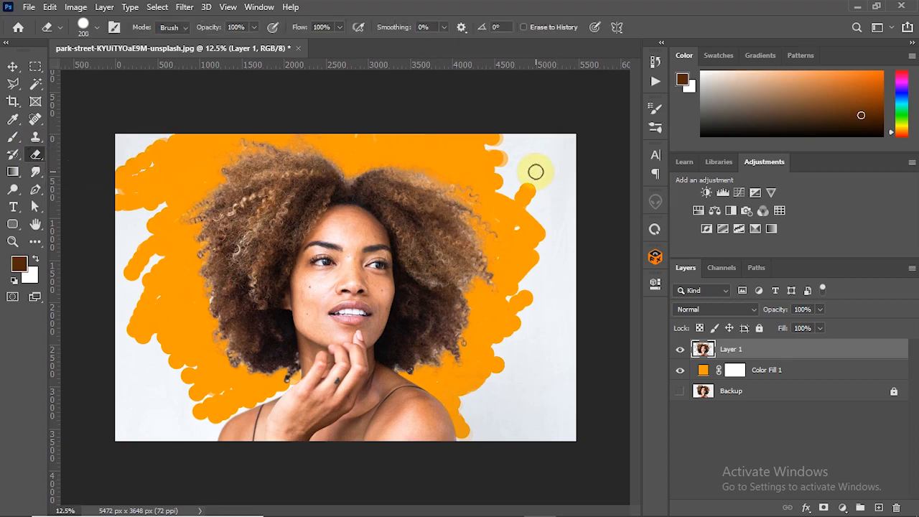
key("bracketright")
key("bracketright")
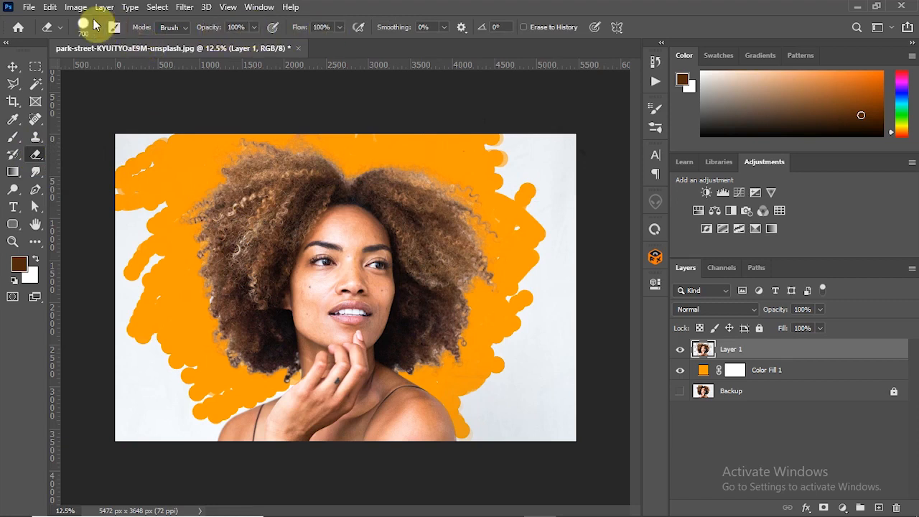
mouse_move(590, 167)
left_mouse_down()
mouse_move(556, 146)
mouse_move(526, 143)
mouse_move(550, 172)
mouse_move(531, 192)
mouse_move(558, 216)
mouse_move(542, 248)
mouse_move(518, 212)
mouse_move(531, 264)
mouse_move(521, 259)
mouse_move(563, 283)
mouse_move(560, 321)
mouse_move(575, 293)
mouse_move(547, 288)
mouse_move(540, 325)
mouse_move(514, 366)
mouse_move(573, 369)
mouse_move(512, 410)
mouse_move(535, 471)
mouse_move(567, 413)
mouse_move(486, 390)
mouse_move(496, 435)
mouse_move(484, 411)
mouse_move(487, 440)
mouse_move(485, 429)
mouse_move(488, 440)
mouse_move(508, 417)
left_mouse_up()
mouse_move(70, 205)
left_mouse_down()
mouse_move(84, 180)
mouse_move(166, 133)
mouse_move(68, 229)
mouse_move(85, 246)
mouse_move(148, 186)
mouse_move(131, 235)
mouse_move(128, 330)
mouse_move(111, 370)
mouse_move(144, 380)
mouse_move(158, 398)
mouse_move(118, 378)
mouse_move(130, 404)
mouse_move(151, 414)
mouse_move(179, 405)
mouse_move(177, 424)
mouse_move(184, 406)
mouse_move(189, 428)
mouse_move(226, 419)
mouse_move(241, 398)
mouse_move(206, 405)
mouse_move(229, 397)
mouse_move(211, 418)
mouse_move(220, 417)
mouse_move(268, 394)
mouse_move(219, 422)
mouse_move(209, 446)
mouse_move(225, 419)
mouse_move(271, 387)
left_mouse_up()
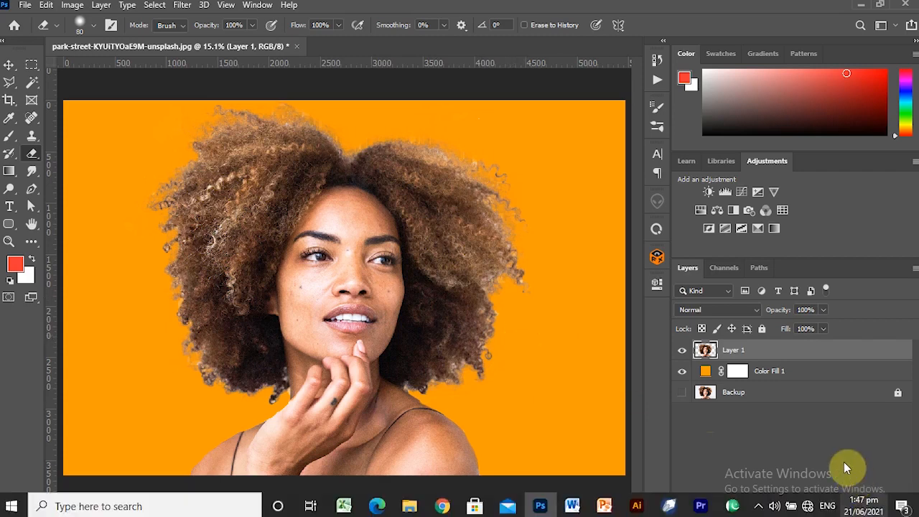
Create a new layer clipped to Layer 1 and sample brown from the hair's right edge as the foreground color.
left_click(880, 510)
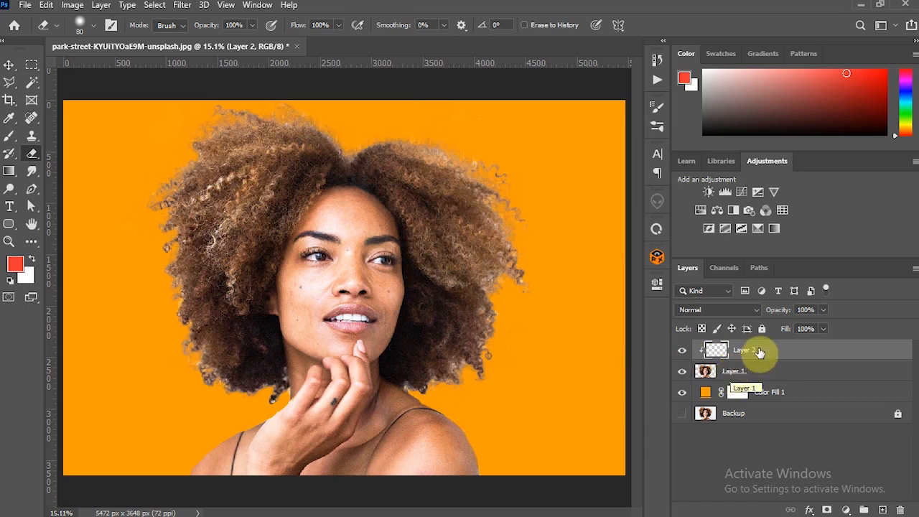
left_click(9, 118)
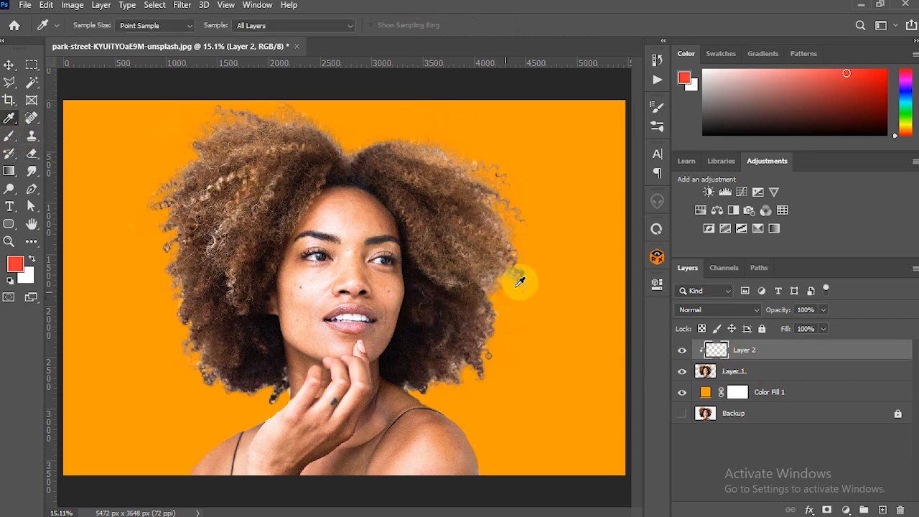
left_click(525, 273)
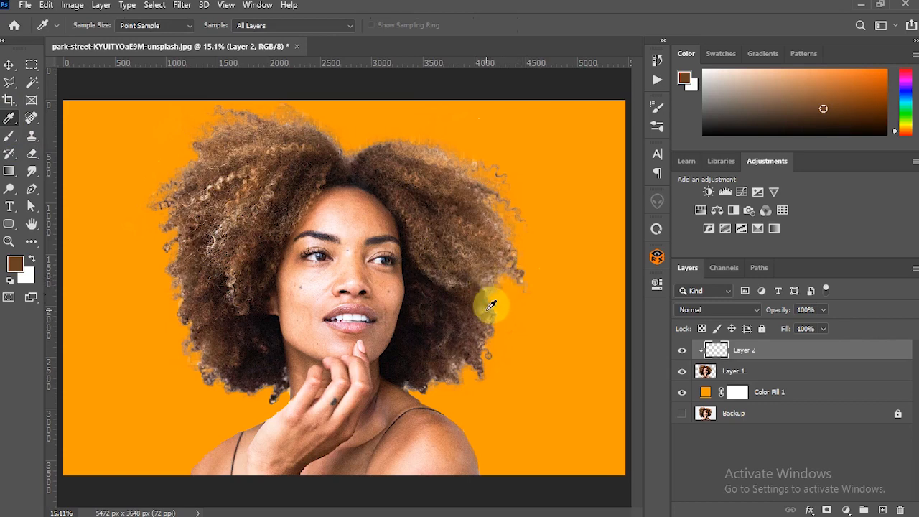
Set Layer 2 to Overlay and paint the sampled brown over the hair with the Brush at 54% opacity.
left_click(9, 138)
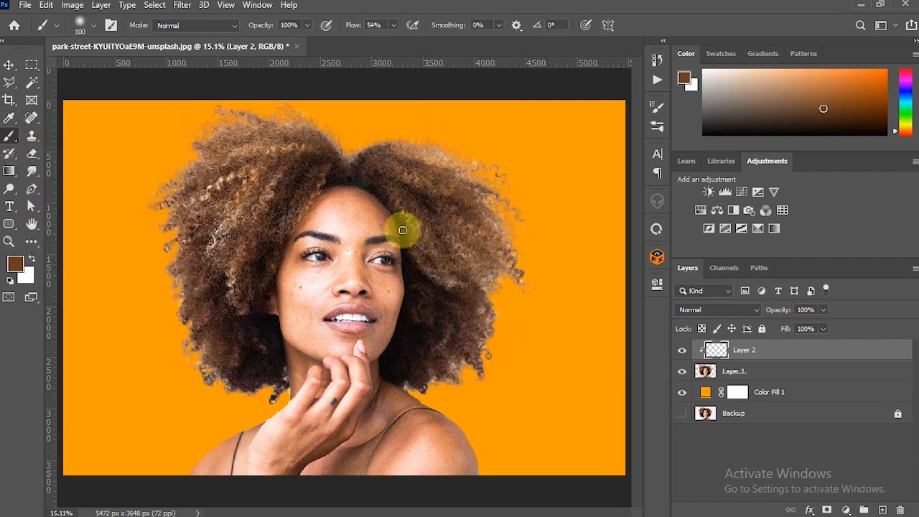
left_click(745, 312)
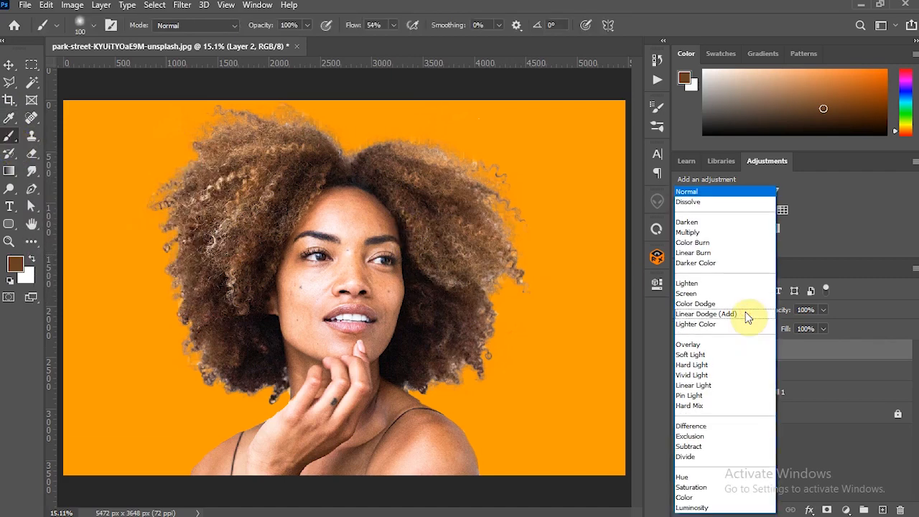
left_click(742, 346)
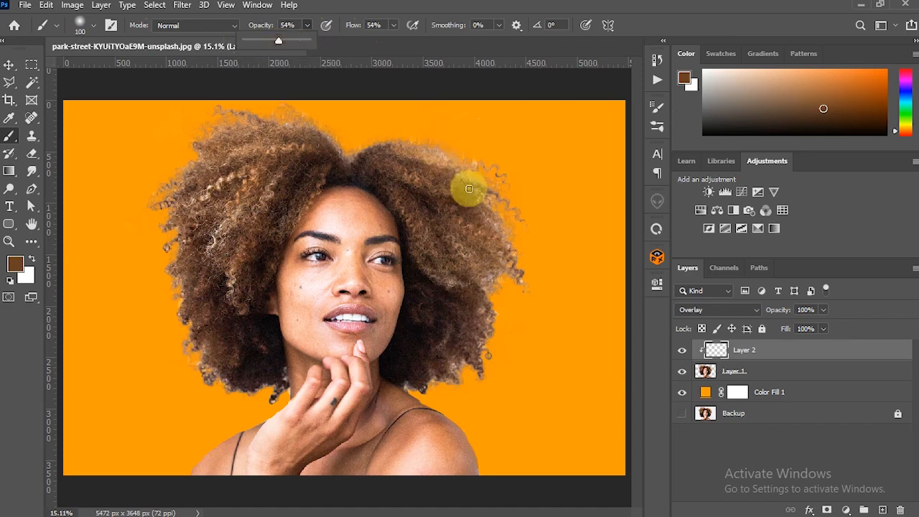
mouse_move(469, 188)
left_mouse_down()
mouse_move(521, 225)
mouse_move(501, 238)
mouse_move(481, 207)
mouse_move(528, 291)
mouse_move(511, 270)
mouse_move(482, 296)
mouse_move(497, 266)
mouse_move(477, 303)
mouse_move(486, 329)
mouse_move(492, 304)
mouse_move(481, 377)
mouse_move(469, 350)
mouse_move(473, 335)
mouse_move(495, 372)
mouse_move(463, 355)
mouse_move(440, 374)
mouse_move(461, 381)
mouse_move(405, 385)
mouse_move(415, 390)
mouse_move(467, 366)
mouse_move(424, 377)
mouse_move(485, 342)
mouse_move(491, 292)
mouse_move(448, 288)
mouse_move(464, 279)
mouse_move(456, 257)
mouse_move(466, 243)
mouse_move(513, 262)
mouse_move(497, 219)
mouse_move(470, 195)
mouse_move(486, 199)
mouse_move(434, 173)
mouse_move(490, 192)
mouse_move(427, 168)
mouse_move(481, 175)
mouse_move(434, 160)
mouse_move(478, 154)
mouse_move(431, 160)
mouse_move(453, 155)
mouse_move(332, 140)
mouse_move(289, 117)
mouse_move(285, 99)
mouse_move(284, 122)
mouse_move(220, 109)
mouse_move(237, 125)
mouse_move(166, 184)
mouse_move(172, 199)
mouse_move(161, 207)
mouse_move(175, 256)
mouse_move(168, 251)
mouse_move(211, 380)
mouse_move(271, 380)
mouse_move(270, 394)
mouse_move(281, 375)
mouse_move(280, 383)
mouse_move(277, 359)
mouse_move(232, 262)
mouse_move(229, 279)
mouse_move(226, 229)
mouse_move(213, 226)
mouse_move(201, 274)
mouse_move(242, 176)
mouse_move(189, 209)
mouse_move(204, 242)
mouse_move(265, 200)
left_mouse_up()
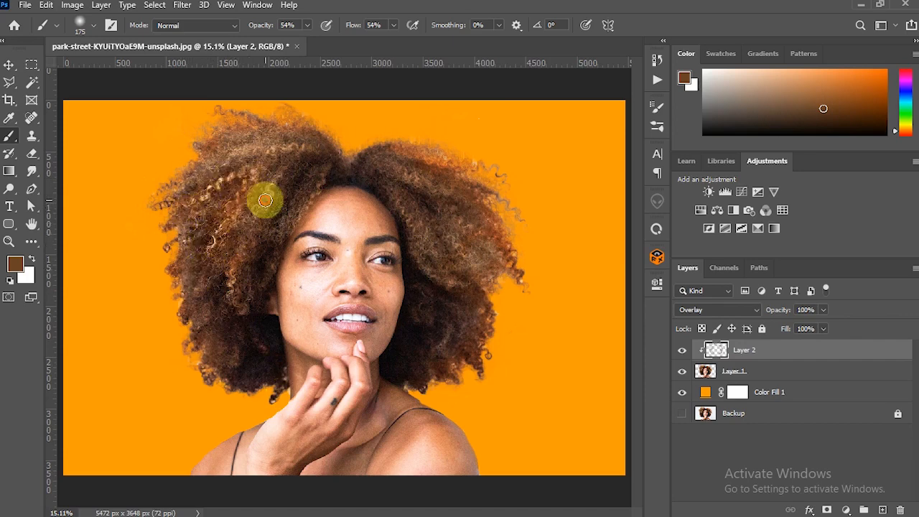
left_click_drag(481, 227, 486, 230)
mouse_move(529, 279)
left_mouse_down()
mouse_move(505, 241)
mouse_move(481, 288)
mouse_move(511, 259)
mouse_move(485, 307)
mouse_move(487, 328)
mouse_move(499, 296)
mouse_move(493, 361)
mouse_move(448, 373)
mouse_move(470, 356)
mouse_move(406, 383)
mouse_move(424, 387)
mouse_move(468, 362)
mouse_move(519, 269)
mouse_move(474, 197)
mouse_move(501, 193)
mouse_move(455, 167)
mouse_move(484, 161)
mouse_move(420, 153)
mouse_move(475, 163)
mouse_move(421, 158)
mouse_move(418, 281)
left_mouse_up()
Change the foreground color to bright red e92323.
key("ctrl+plus")
key("ctrl+plus")
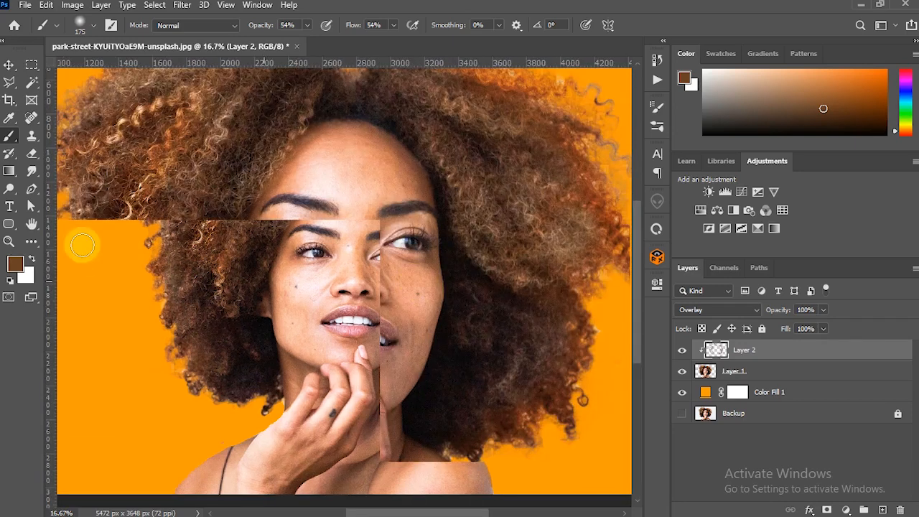
left_click(16, 263)
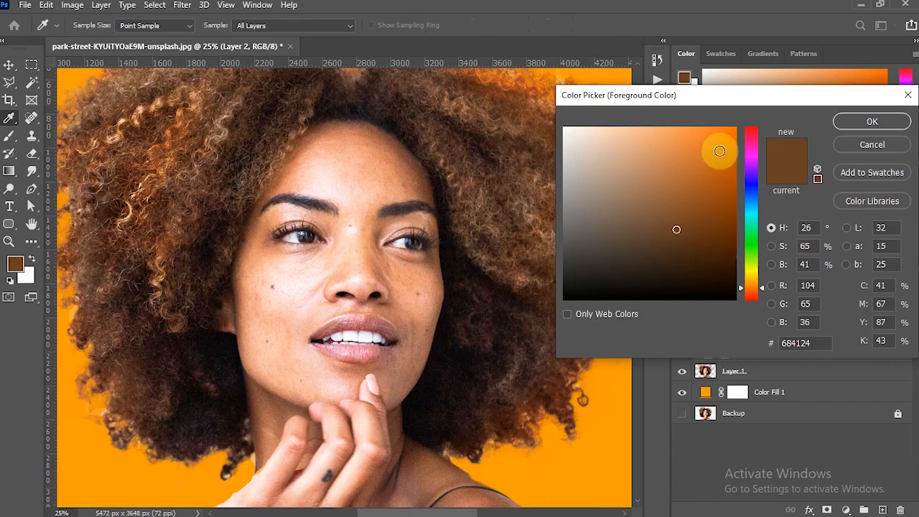
mouse_move(719, 145)
left_mouse_down()
mouse_move(752, 123)
mouse_move(718, 129)
mouse_move(710, 141)
left_mouse_up()
left_click(871, 122)
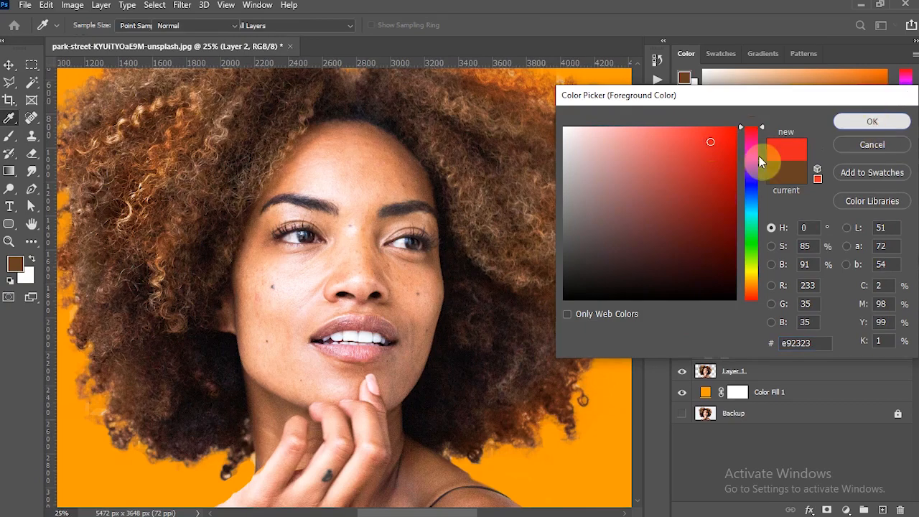
Paint the woman's lips red on Layer 2 with the Brush at 70 px and 33% flow.
key("b")
key("bracketleft")
key("bracketleft")
key("bracketleft")
key("bracketleft")
key("bracketleft")
key("bracketleft")
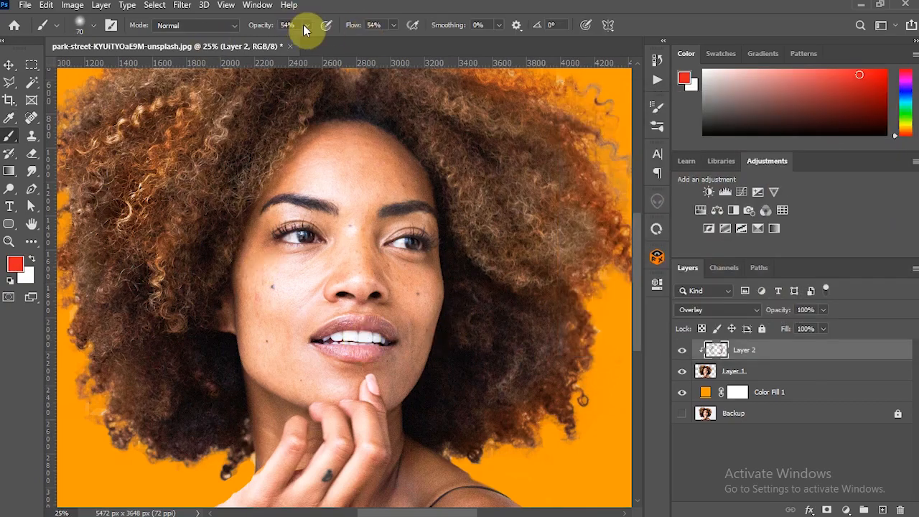
left_click(393, 25)
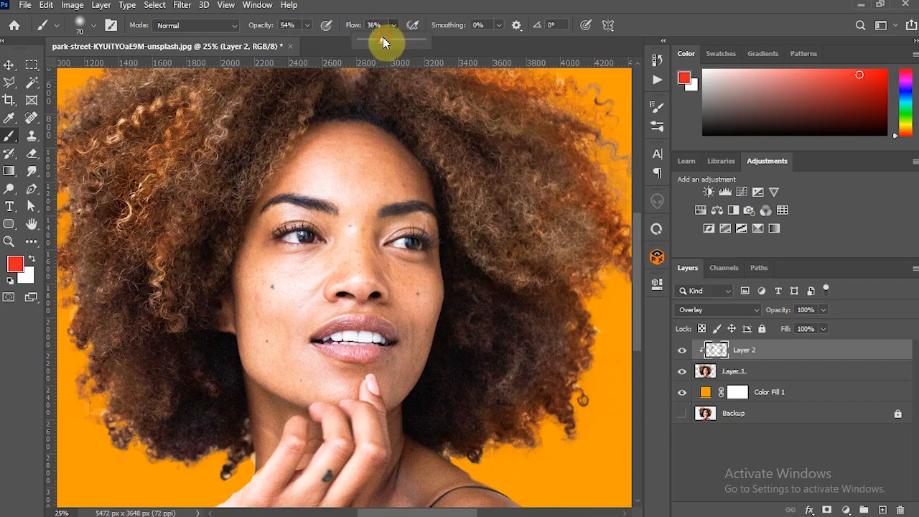
left_click_drag(383, 41, 379, 41)
key("ctrl+plus")
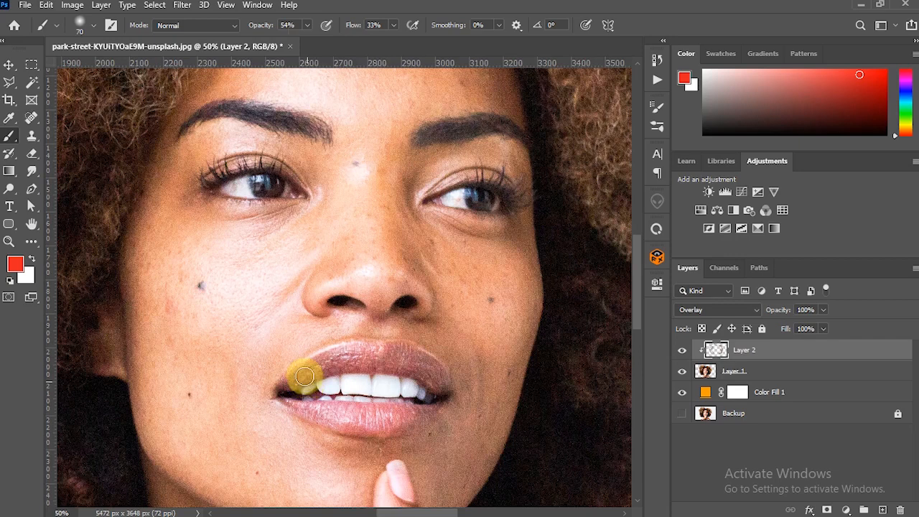
mouse_move(304, 376)
left_mouse_down()
mouse_move(369, 359)
mouse_move(344, 360)
mouse_move(399, 358)
mouse_move(444, 388)
mouse_move(386, 346)
mouse_move(427, 366)
mouse_move(439, 383)
mouse_move(370, 364)
mouse_move(390, 356)
mouse_move(350, 359)
mouse_move(383, 354)
mouse_move(326, 361)
mouse_move(288, 387)
mouse_move(336, 352)
mouse_move(288, 392)
mouse_move(301, 409)
mouse_move(291, 403)
mouse_move(335, 415)
mouse_move(402, 411)
mouse_move(347, 423)
mouse_move(321, 415)
mouse_move(429, 406)
mouse_move(377, 427)
mouse_move(305, 405)
mouse_move(321, 419)
mouse_move(371, 429)
mouse_move(303, 403)
mouse_move(421, 407)
mouse_move(367, 412)
mouse_move(302, 403)
left_mouse_up()
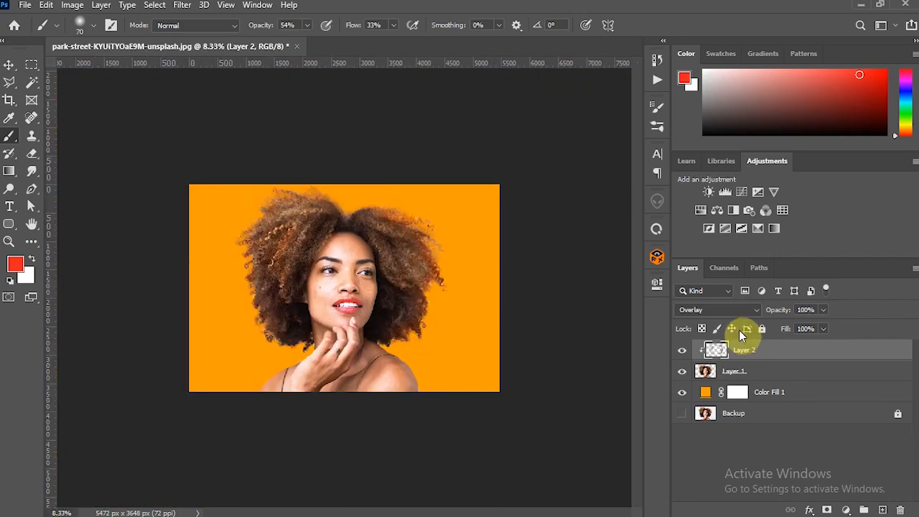
Lower Layer 2's opacity to 70%.
left_click(823, 310)
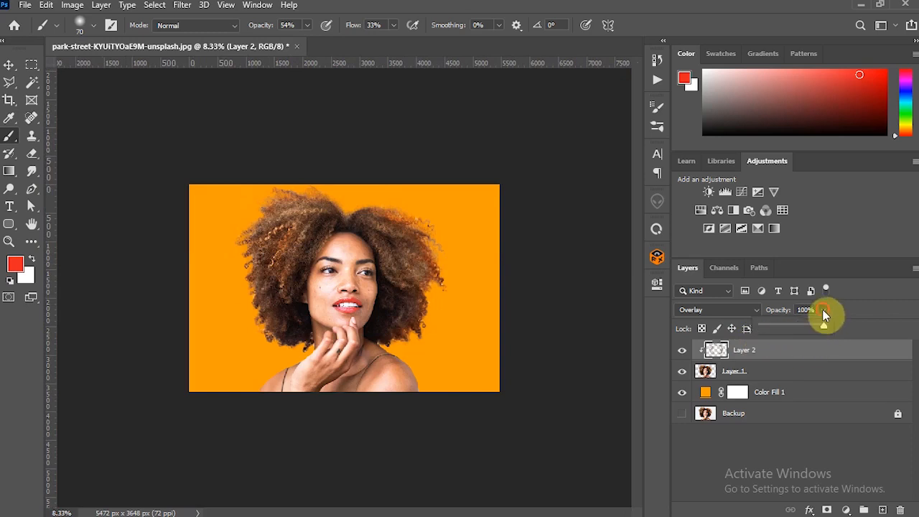
left_click_drag(823, 321, 802, 330)
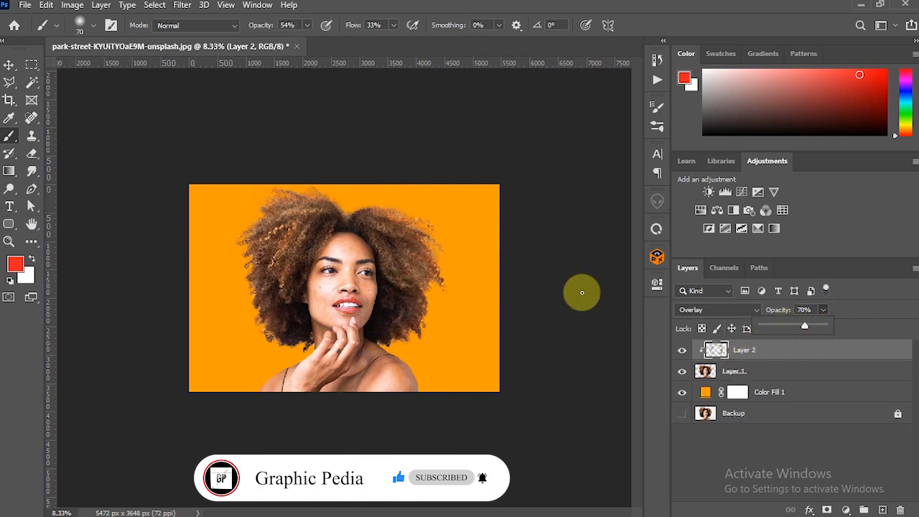
key("ctrl+plus")
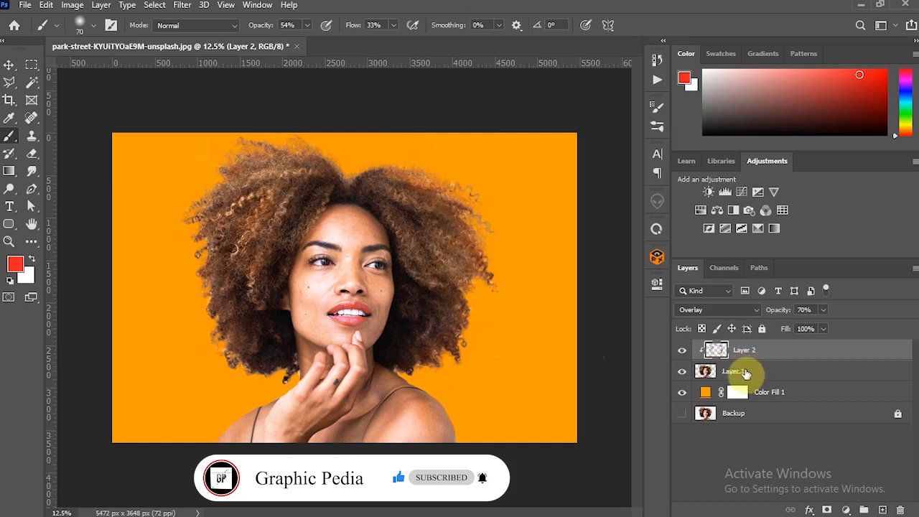
Merge Layer 2 with Layer 1 and convert the merged layer to a Smart Object.
left_click(745, 371, "shift")
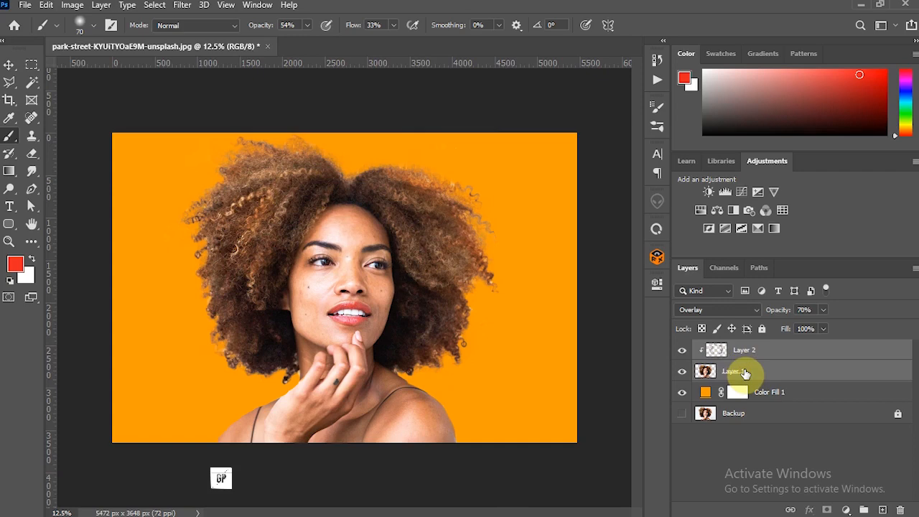
right_click(745, 372)
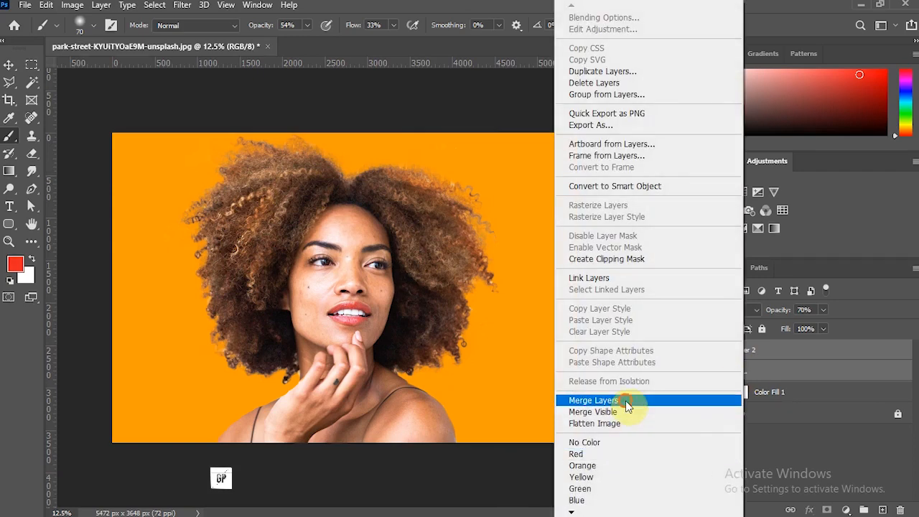
left_click(626, 401)
right_click(736, 352)
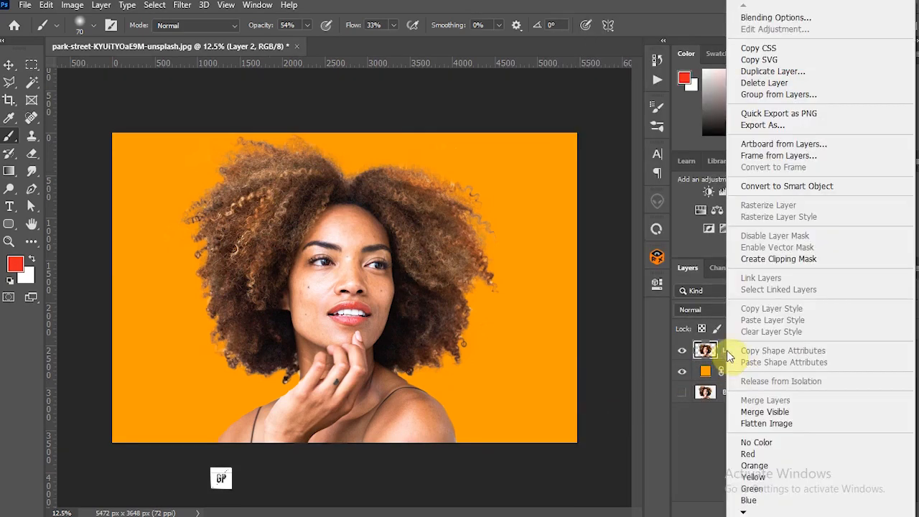
left_click(767, 189)
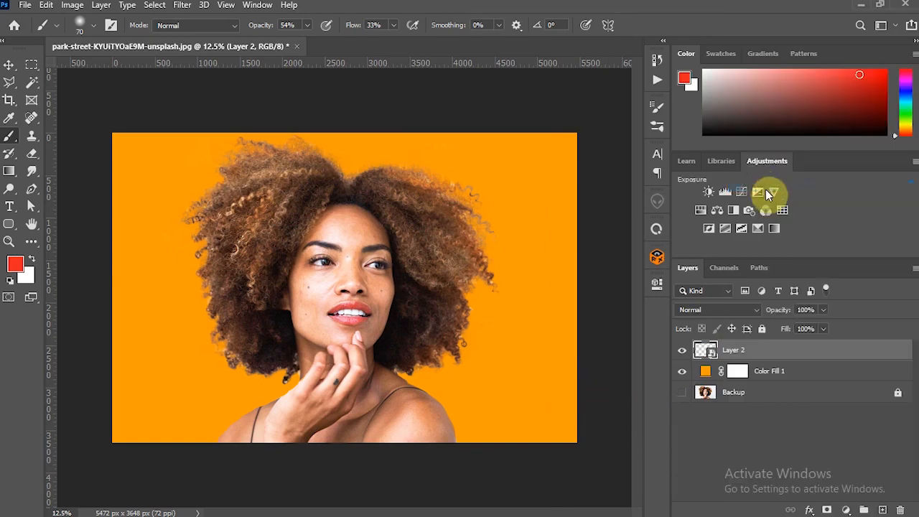
Place the blue and white brick wall image from the Downloads folder into the document.
mouse_move(574, 511)
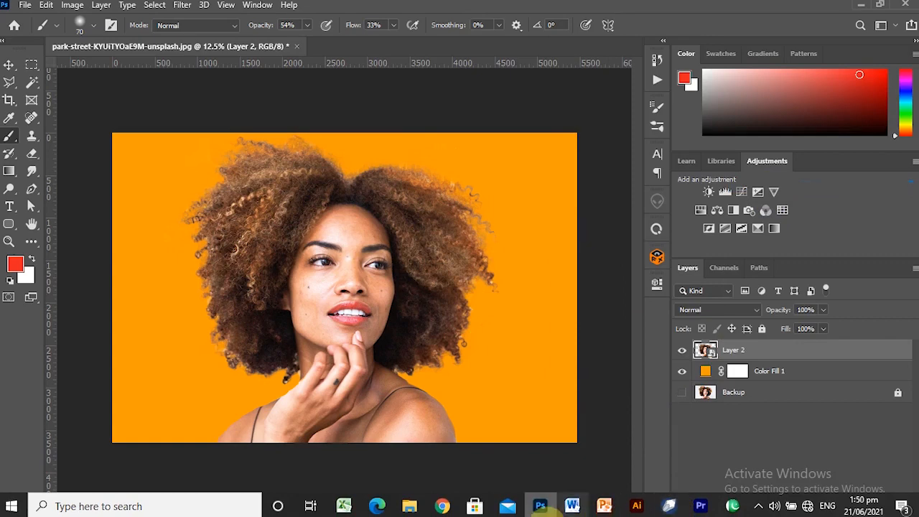
left_click(410, 506)
left_click(330, 452)
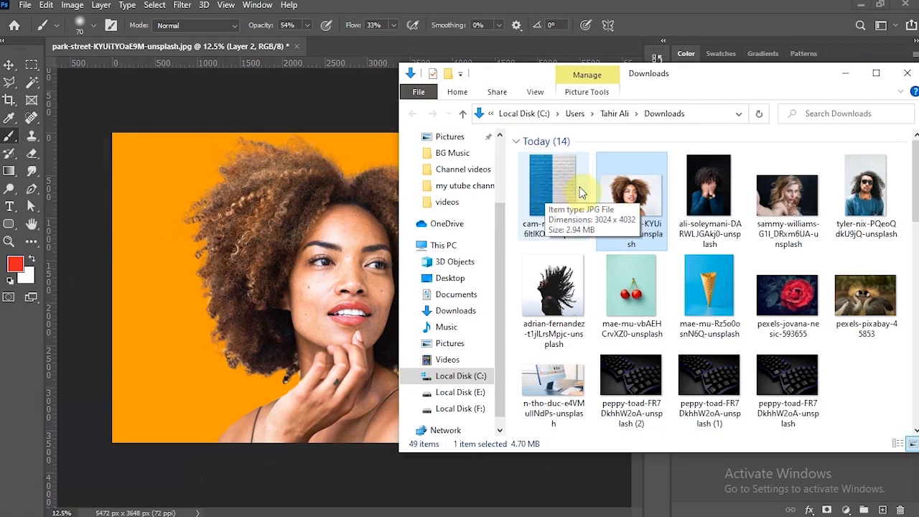
left_click_drag(553, 195, 300, 349)
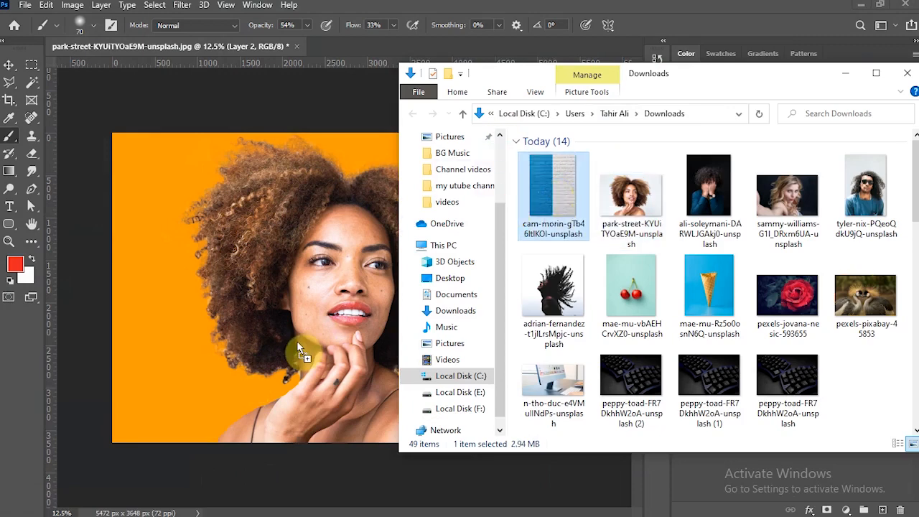
left_click_drag(297, 343, 297, 342)
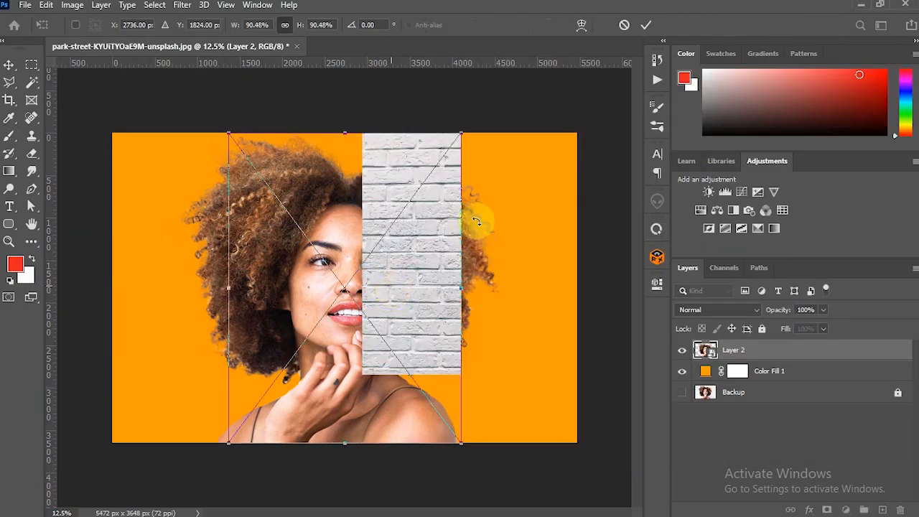
Scale the placed brick wall to 180.95% so it spans the canvas width, and move its layer directly below Layer 2.
left_click_drag(464, 289, 580, 280)
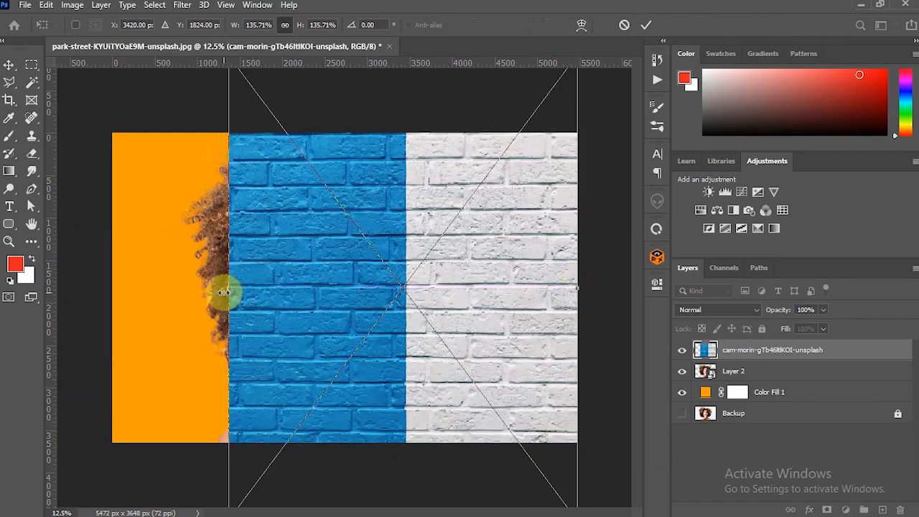
left_click_drag(231, 288, 107, 293)
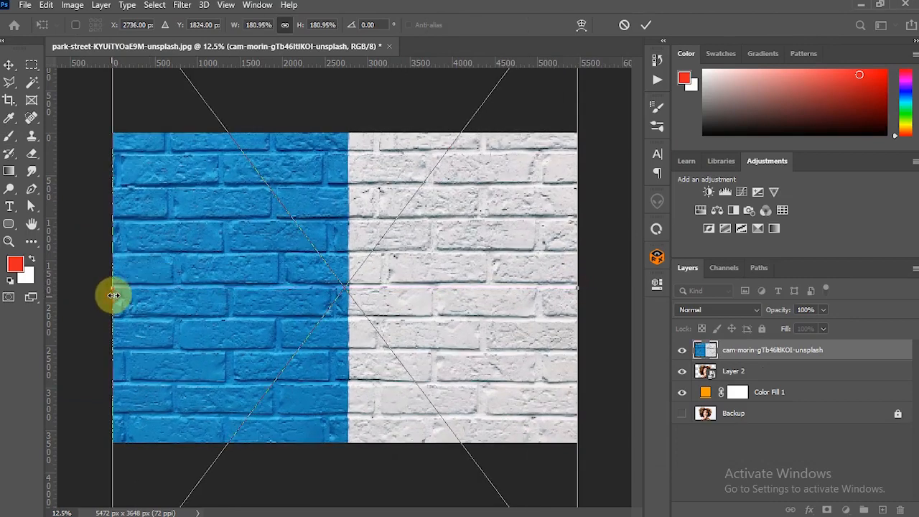
left_click(646, 25)
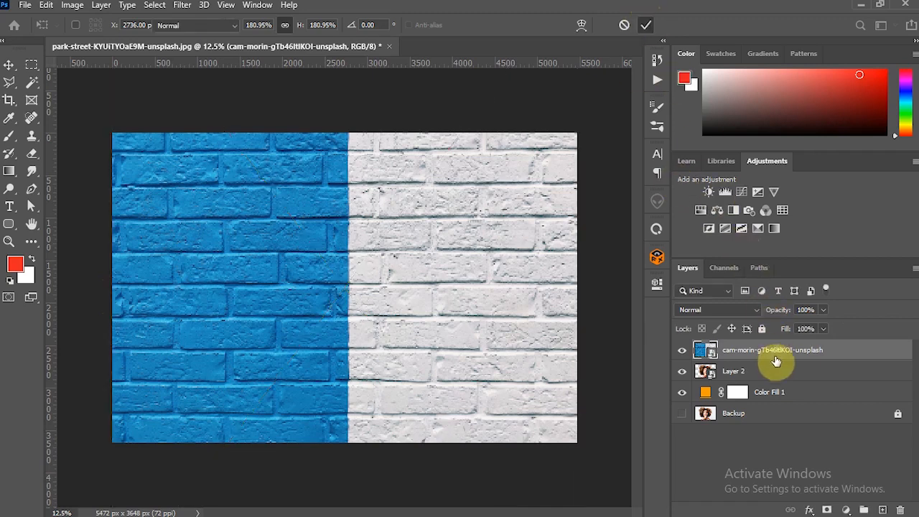
left_click_drag(769, 349, 761, 376)
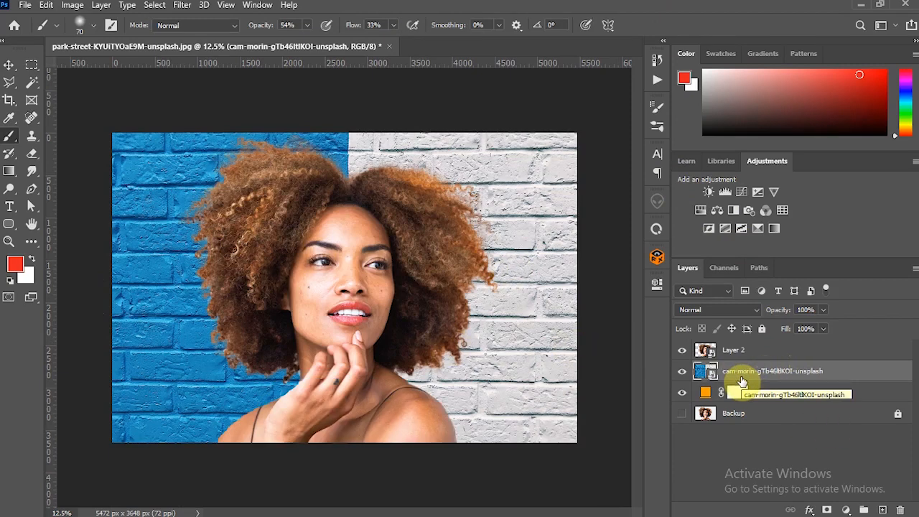
Apply a Gaussian Blur with an 18.0-pixel radius to the brick wall layer.
left_click(180, 6)
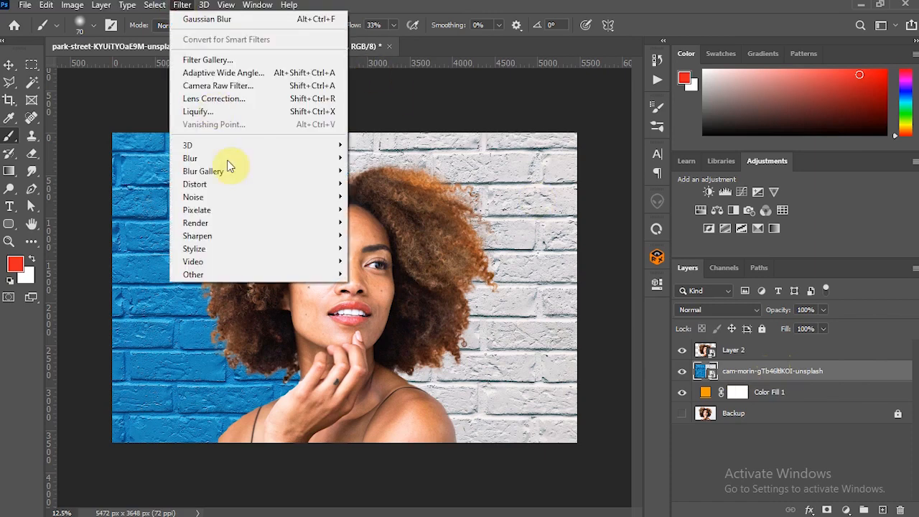
mouse_move(223, 159)
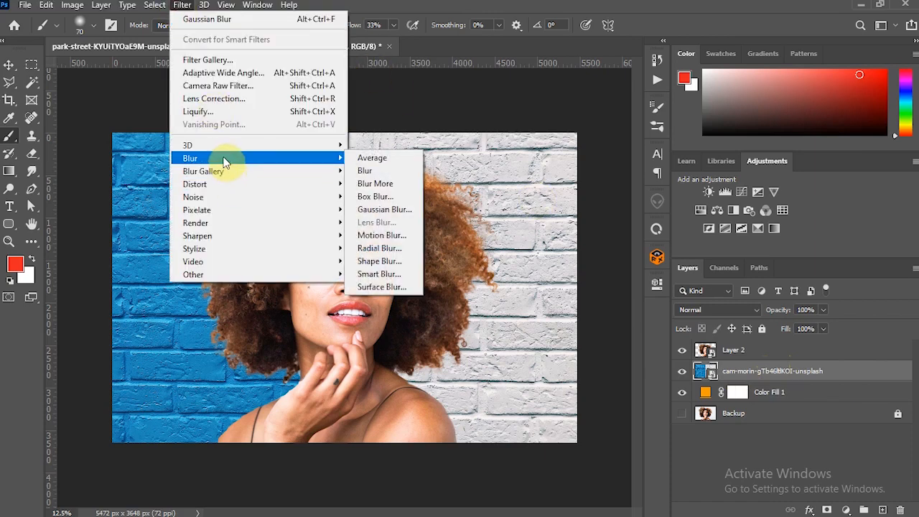
left_click(378, 211)
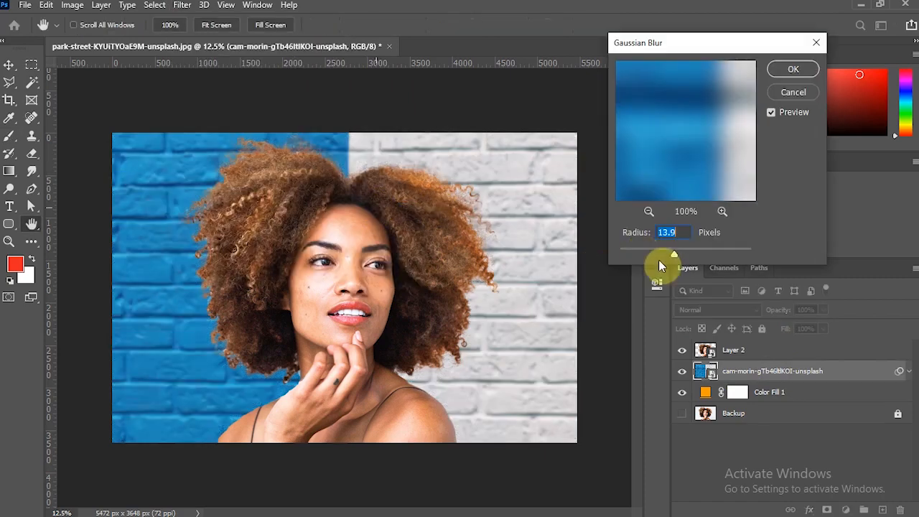
left_click_drag(674, 254, 680, 257)
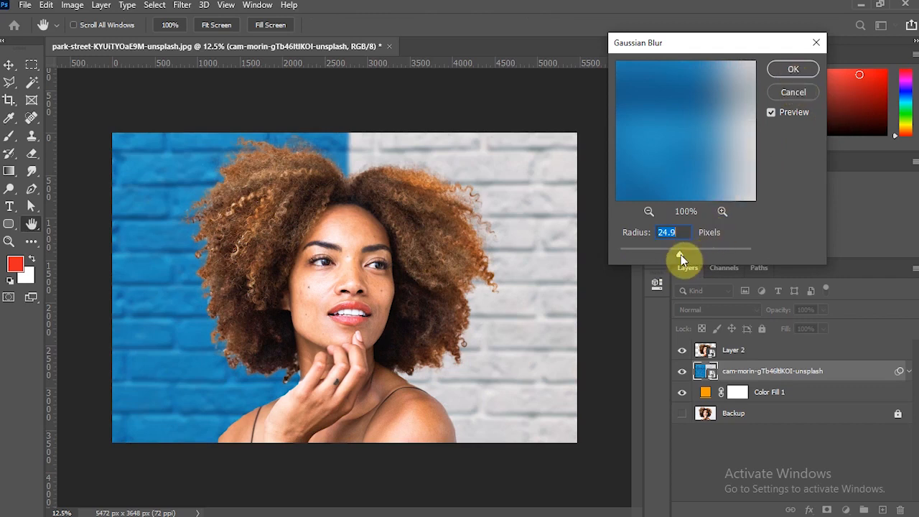
left_click_drag(682, 256, 676, 254)
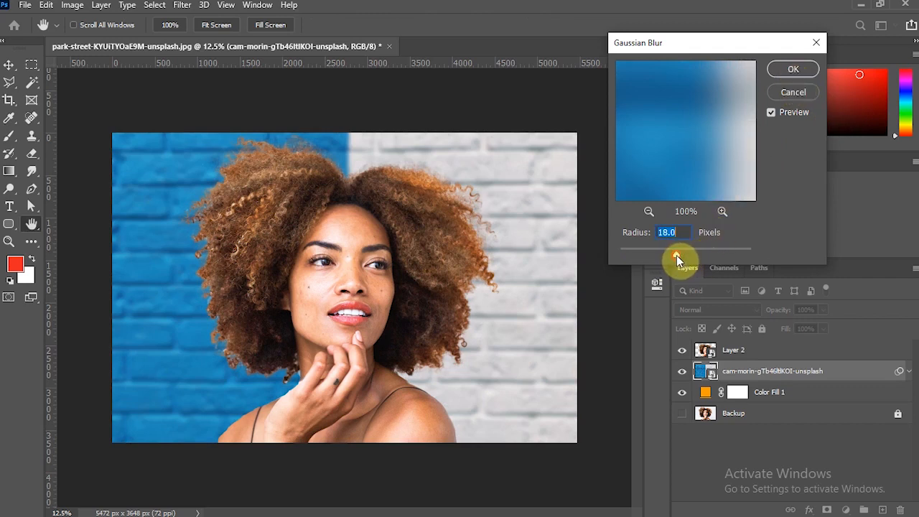
left_click(802, 68)
key("b")
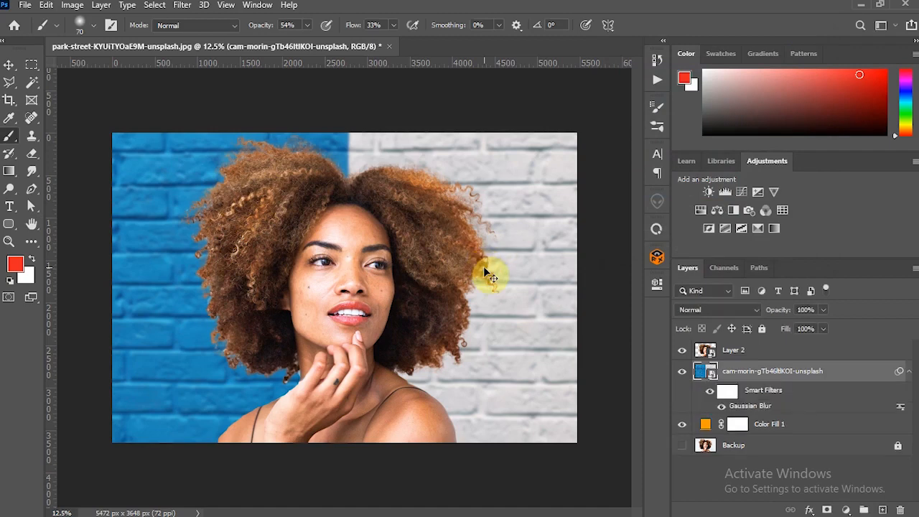
key("ctrl+minus")
key("ctrl+plus")
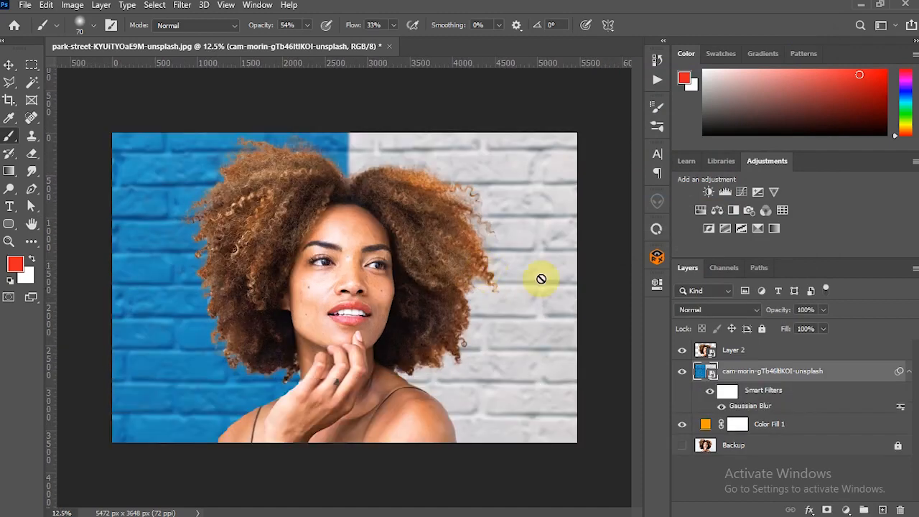
Group Layer 2, the brick wall layer and Color Fill 1 together, and make the Backup layer visible.
left_click(760, 358)
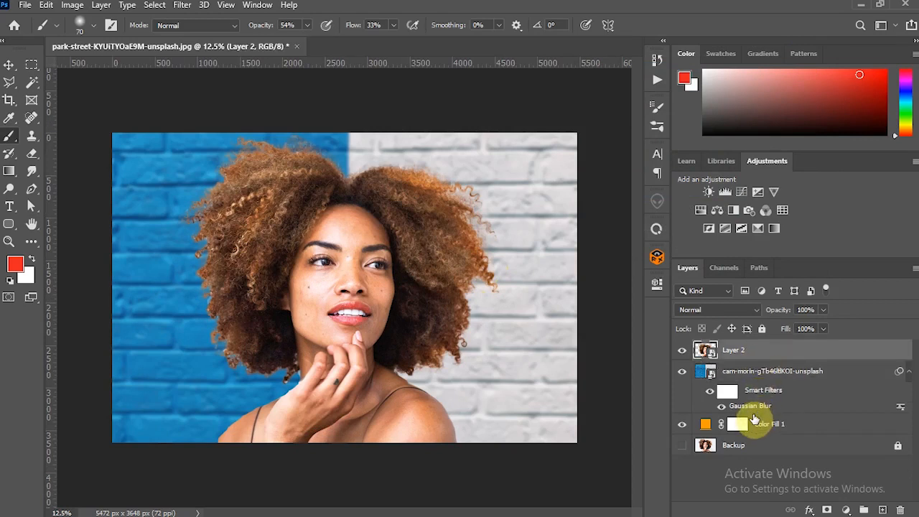
left_click(754, 417, "shift")
left_click(772, 425, "shift")
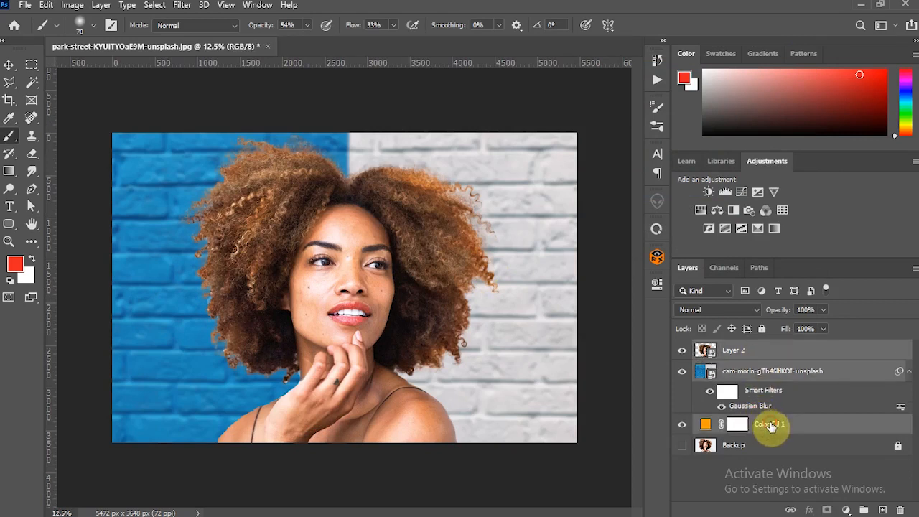
key("ctrl+g")
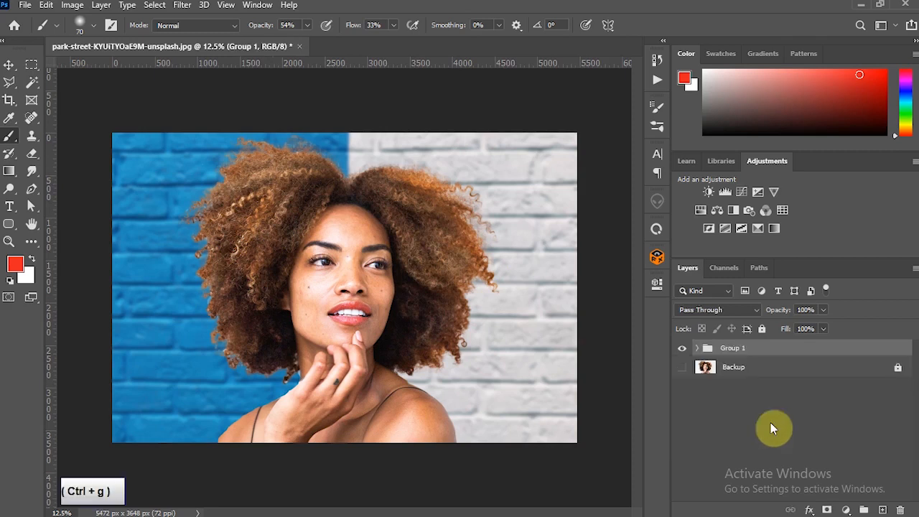
left_click(681, 367)
left_click(700, 350)
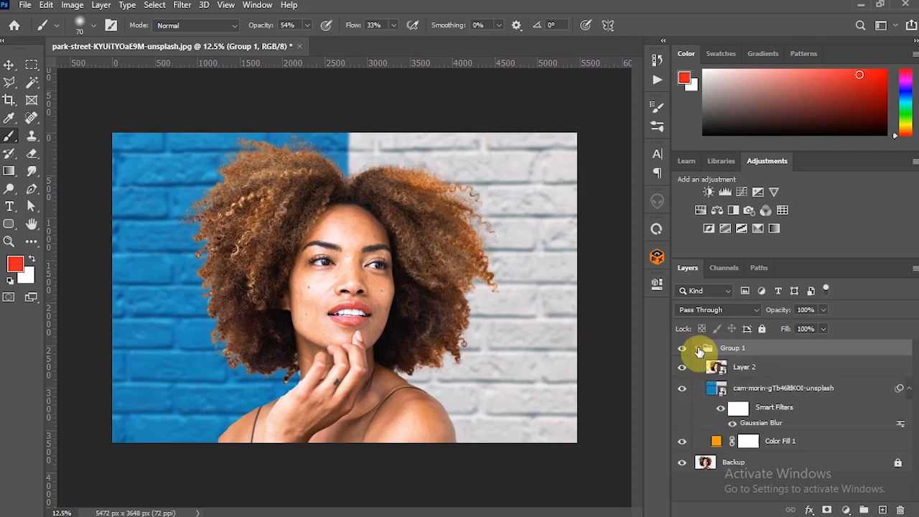
left_click(700, 349)
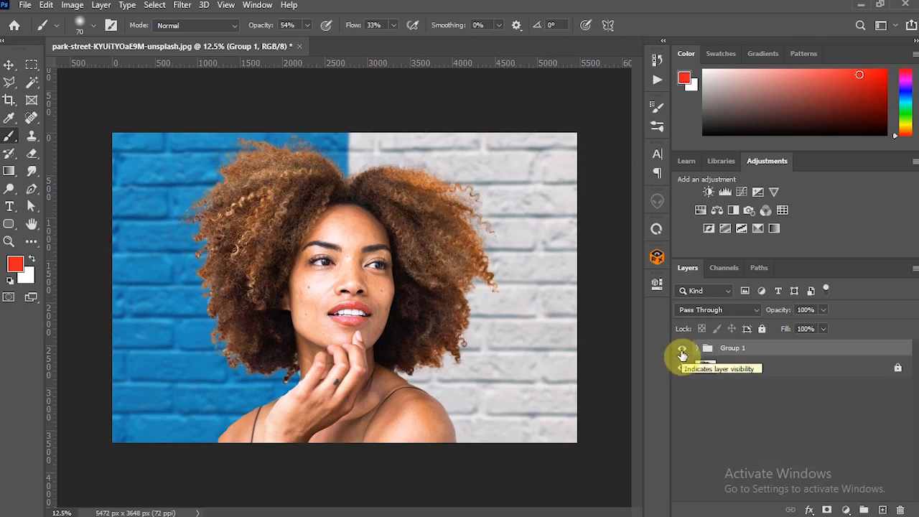
Toggle the visibility of the new layer group repeatedly to compare the finished composite with the original photo in the Backup layer.
left_click(682, 351)
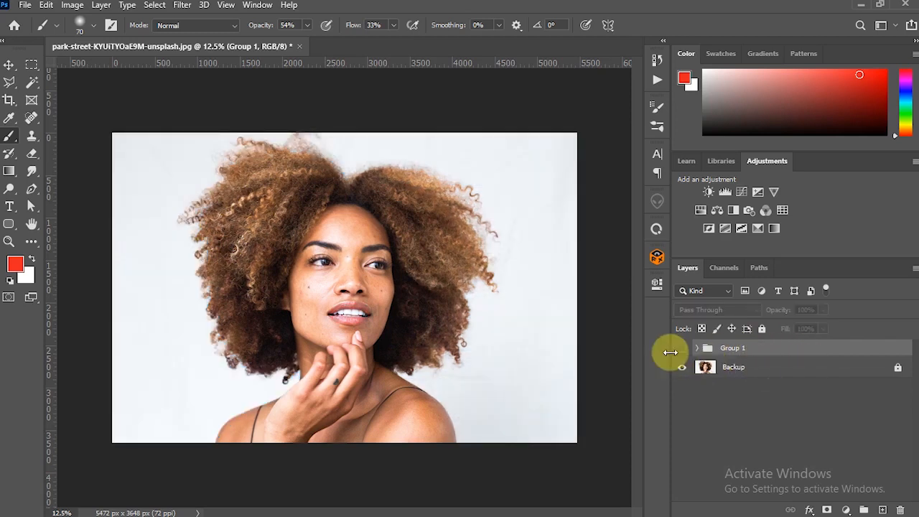
left_click(682, 350)
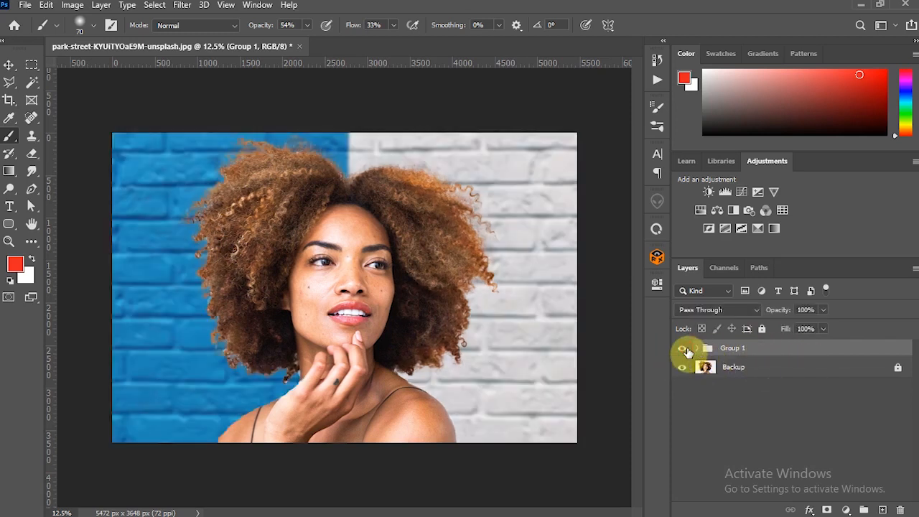
left_click(682, 351)
left_click(683, 351)
left_click(682, 351)
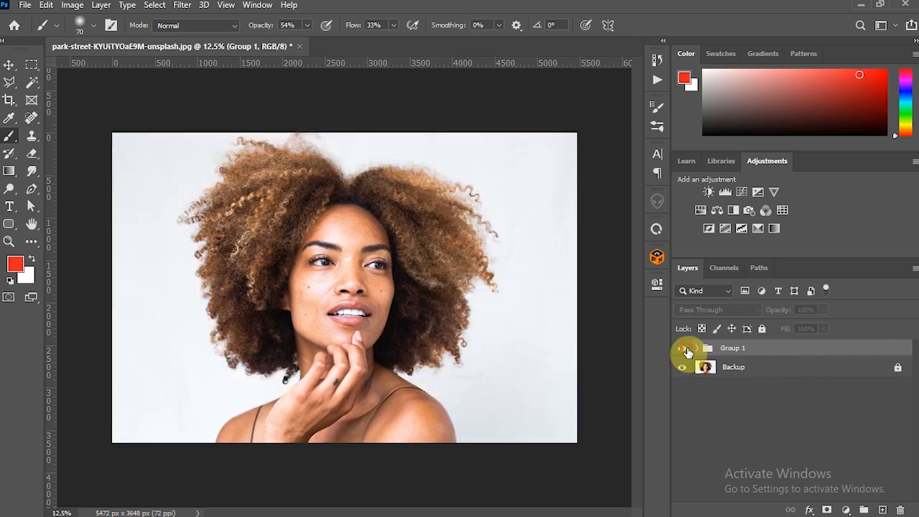
left_click(682, 350)
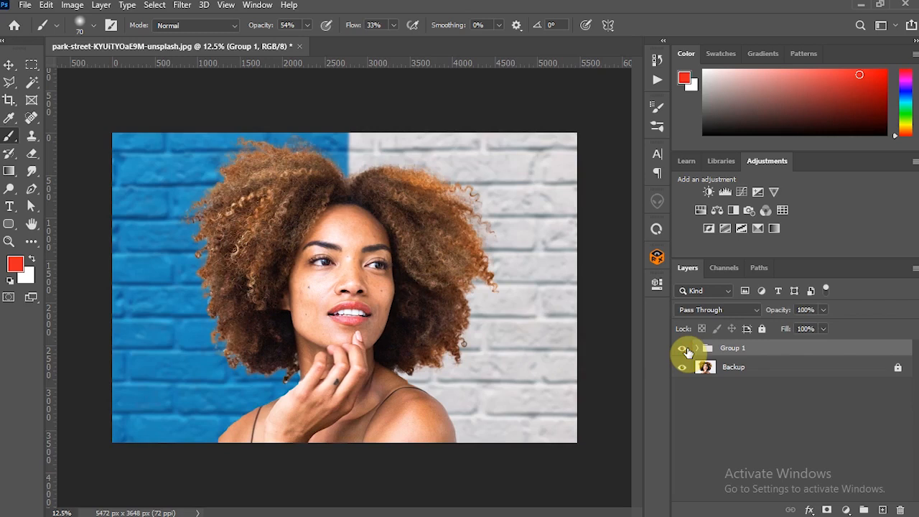
left_click(682, 350)
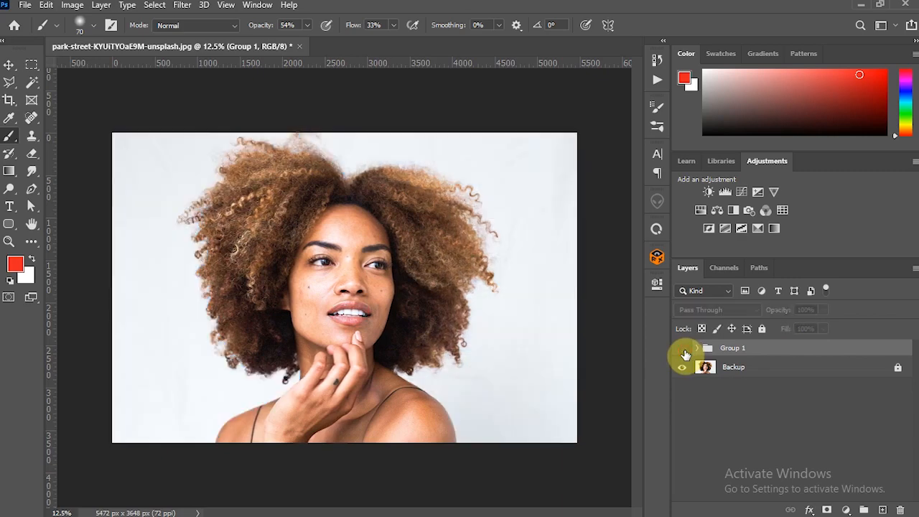
left_click(683, 350)
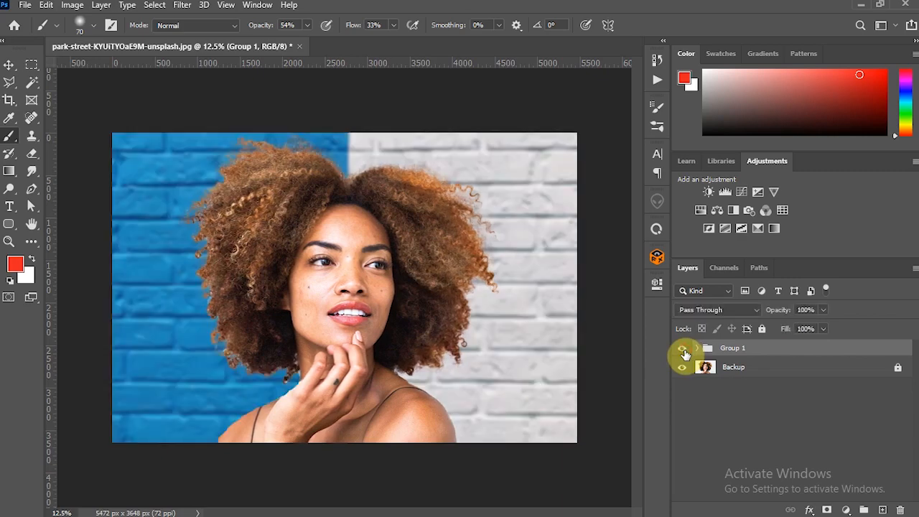